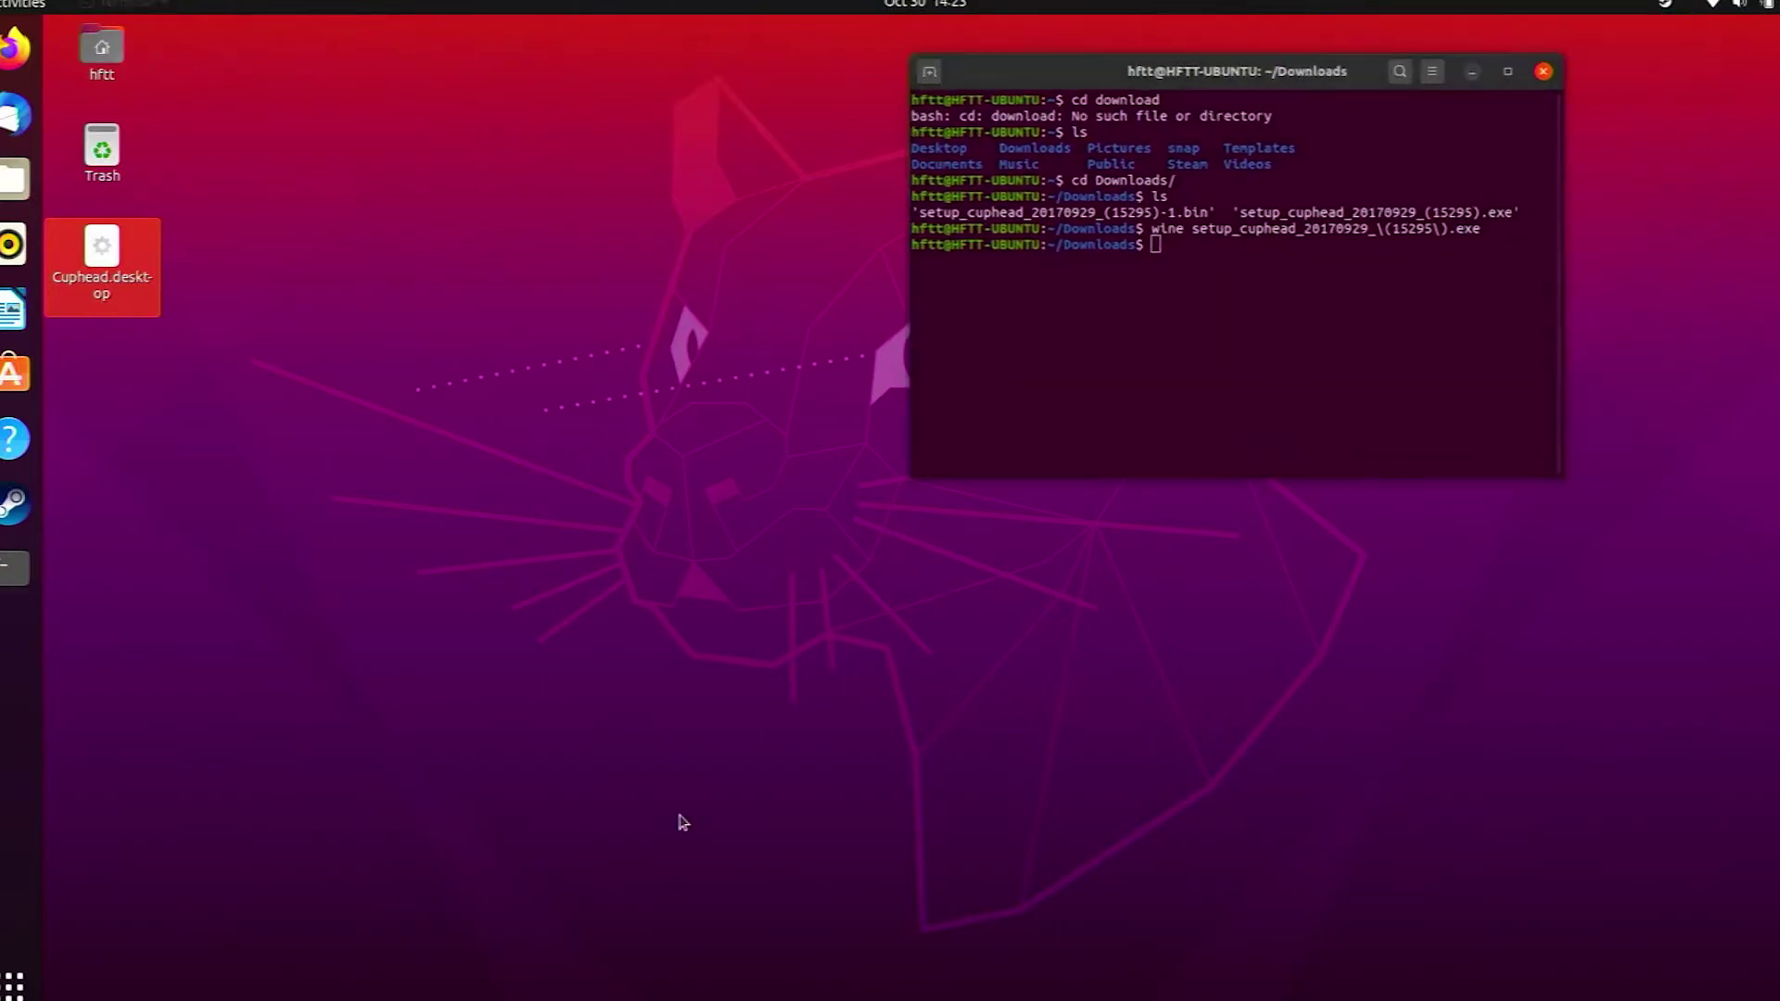
Step: Bring up the full list of installed applications
key(super+a)
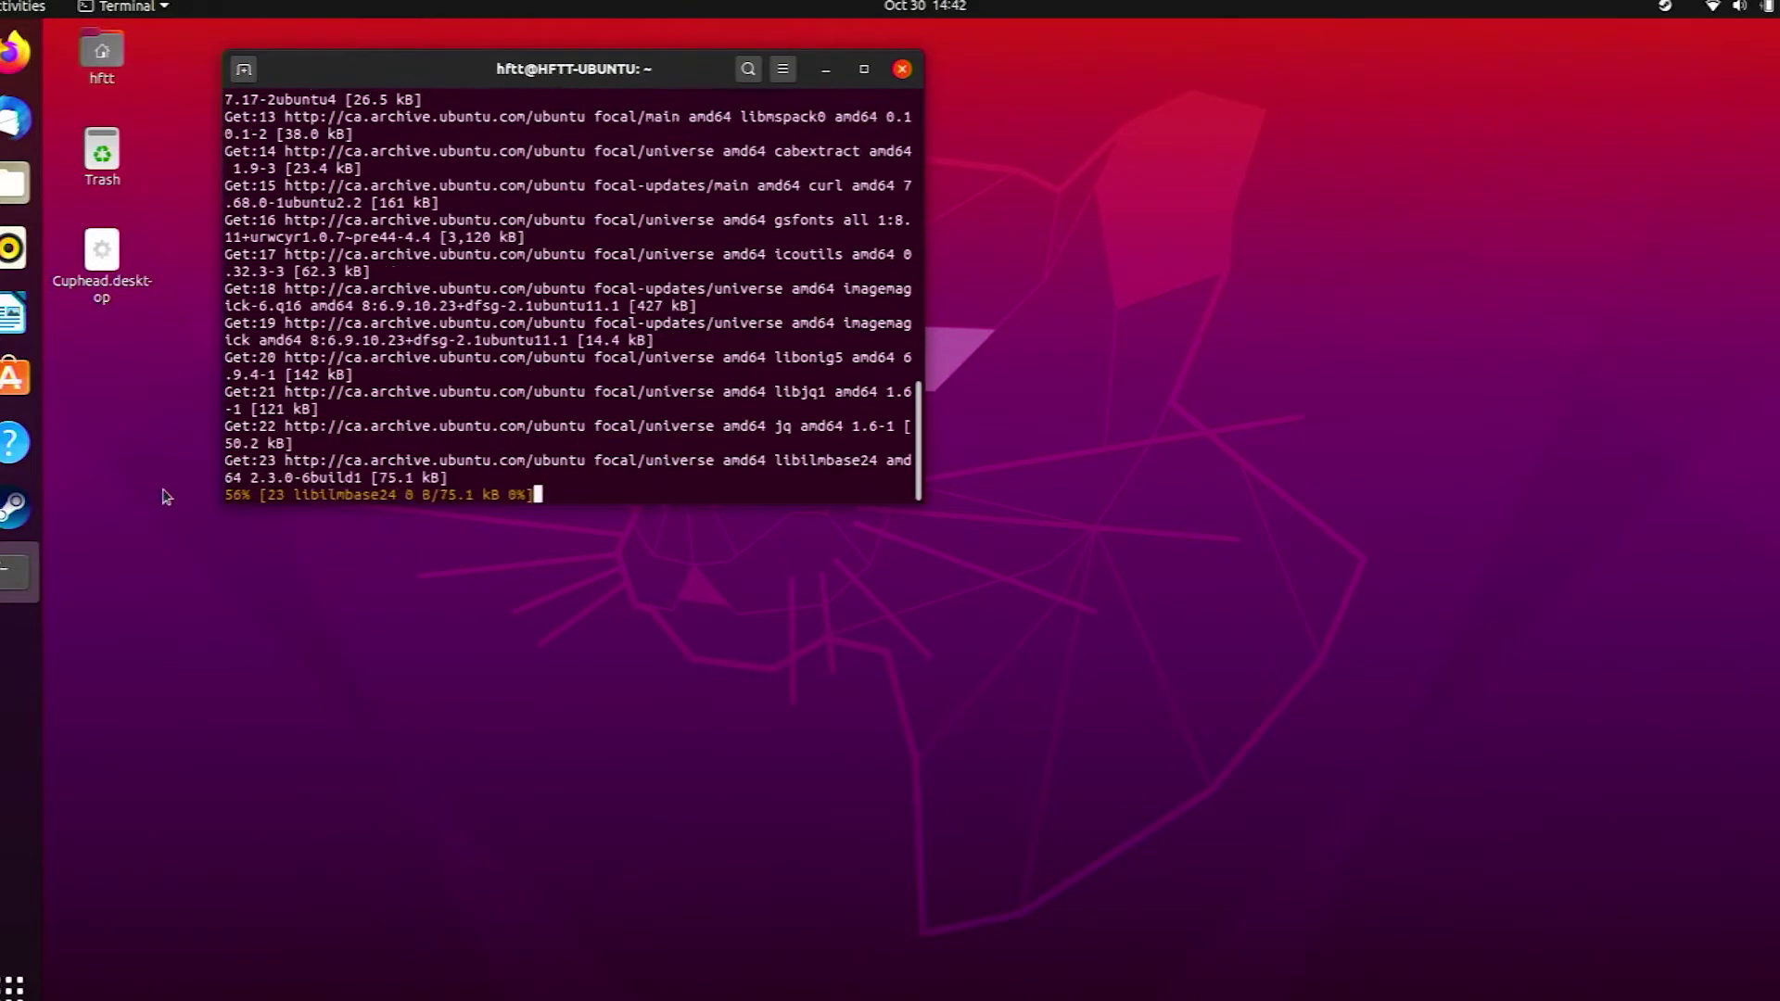
click(14, 985)
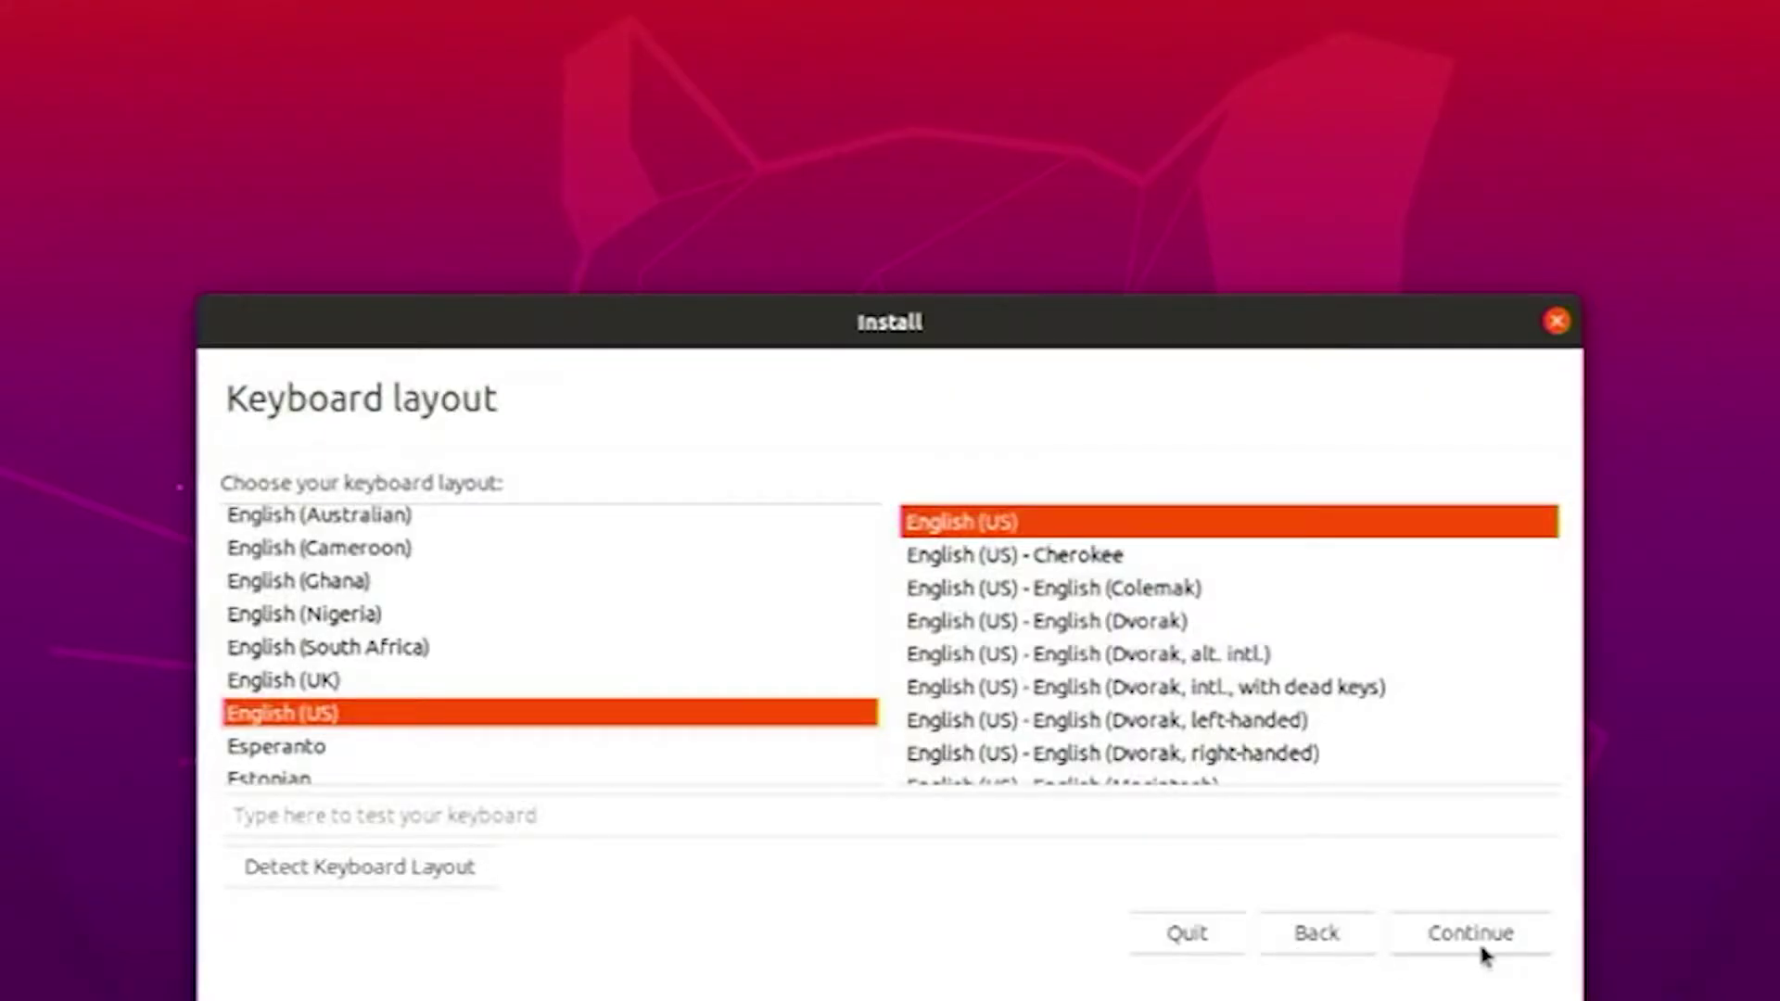
Step: Keep the English (US) keyboard layout and continue to the next installer page
click(1481, 948)
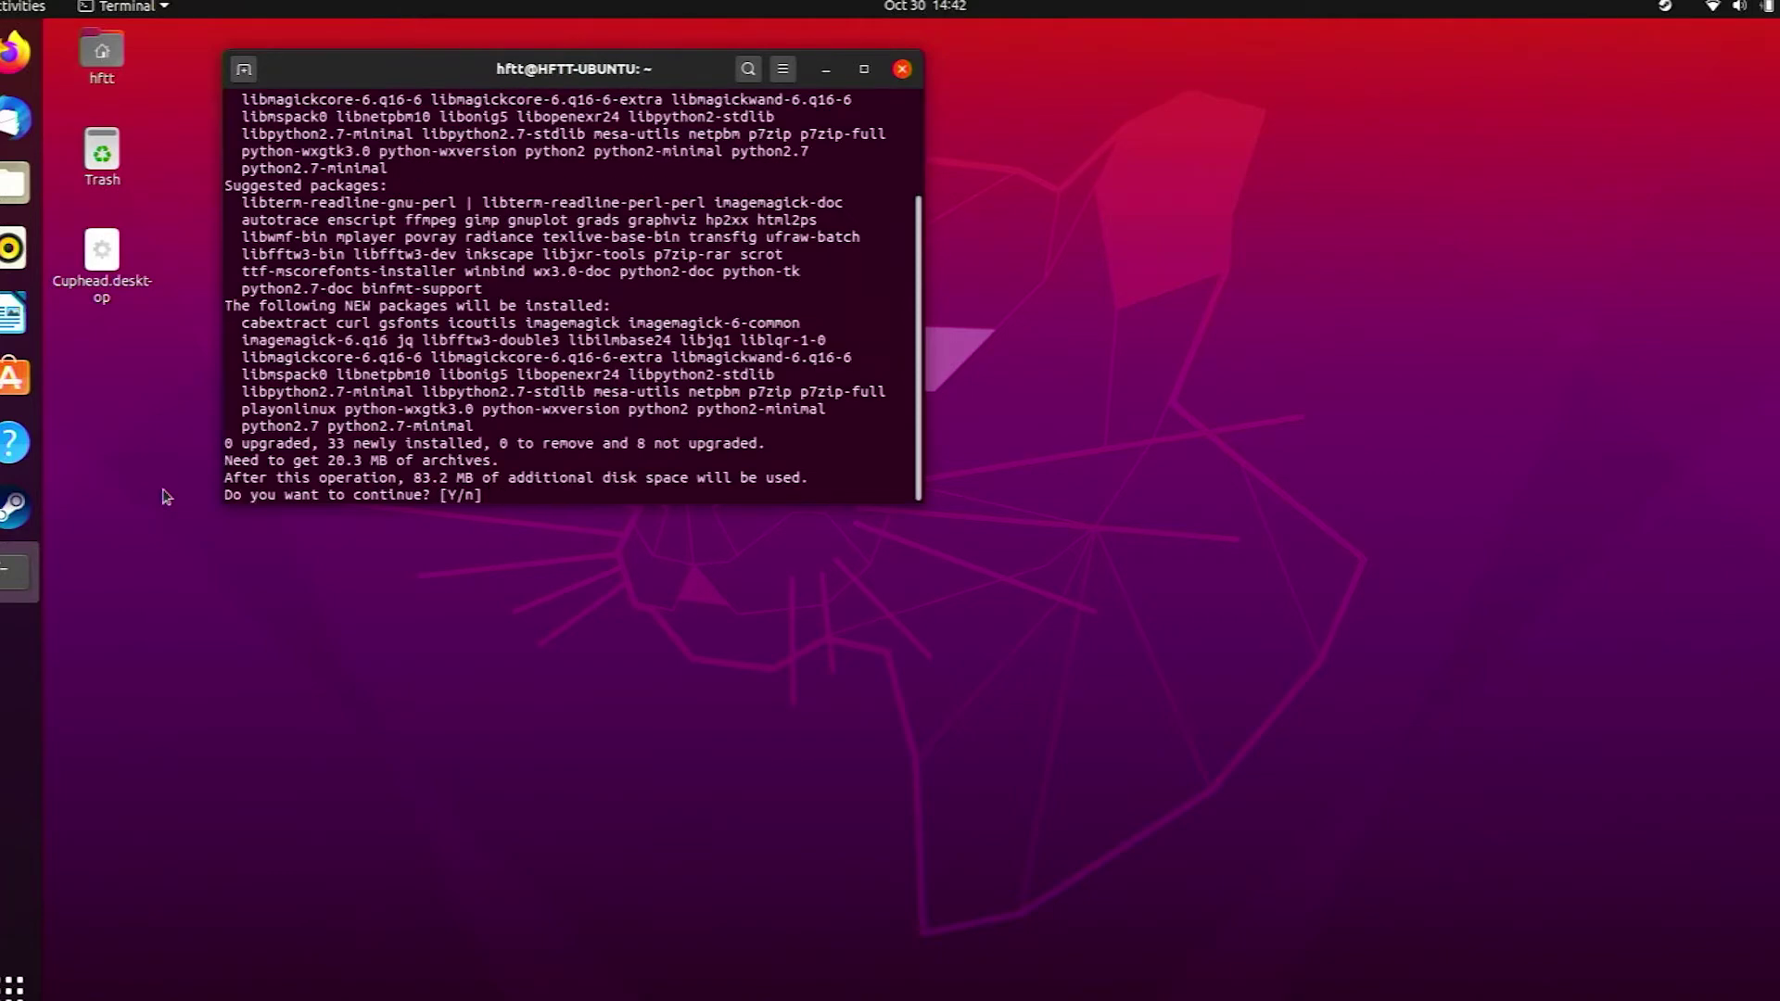
Step: Answer y to install the 33 new packages, then browse the full applications grid
text(y)
key(Return)
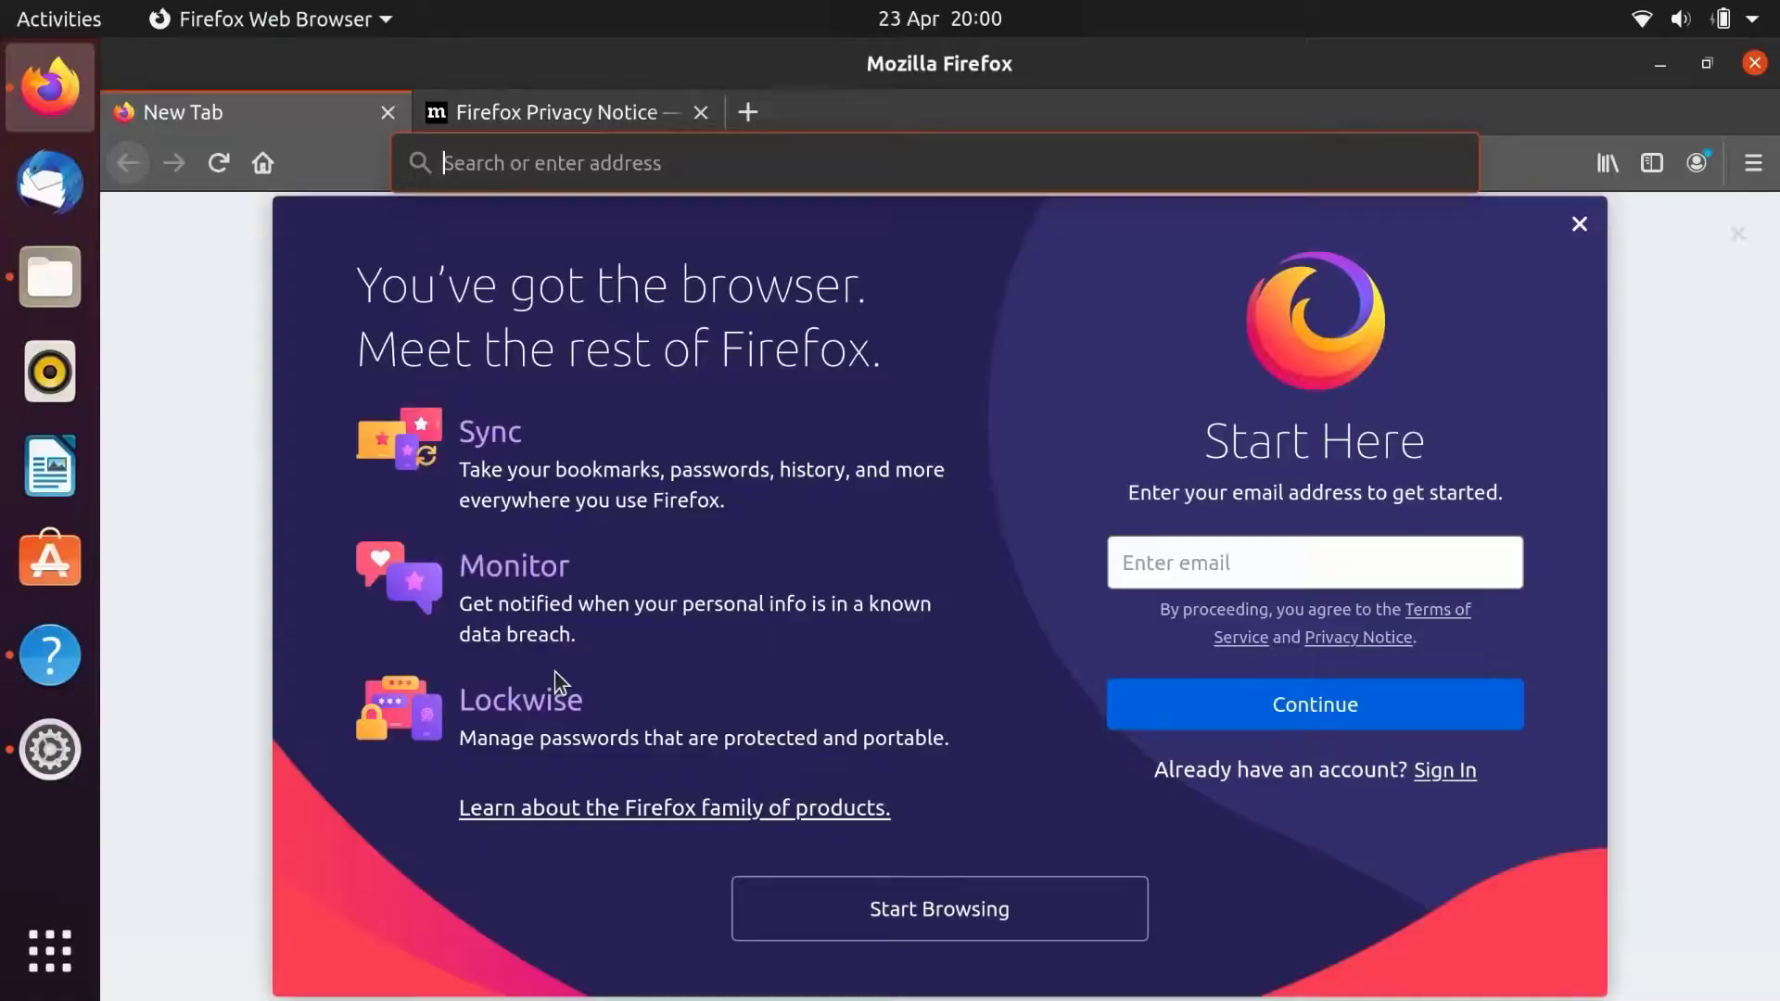
click(50, 951)
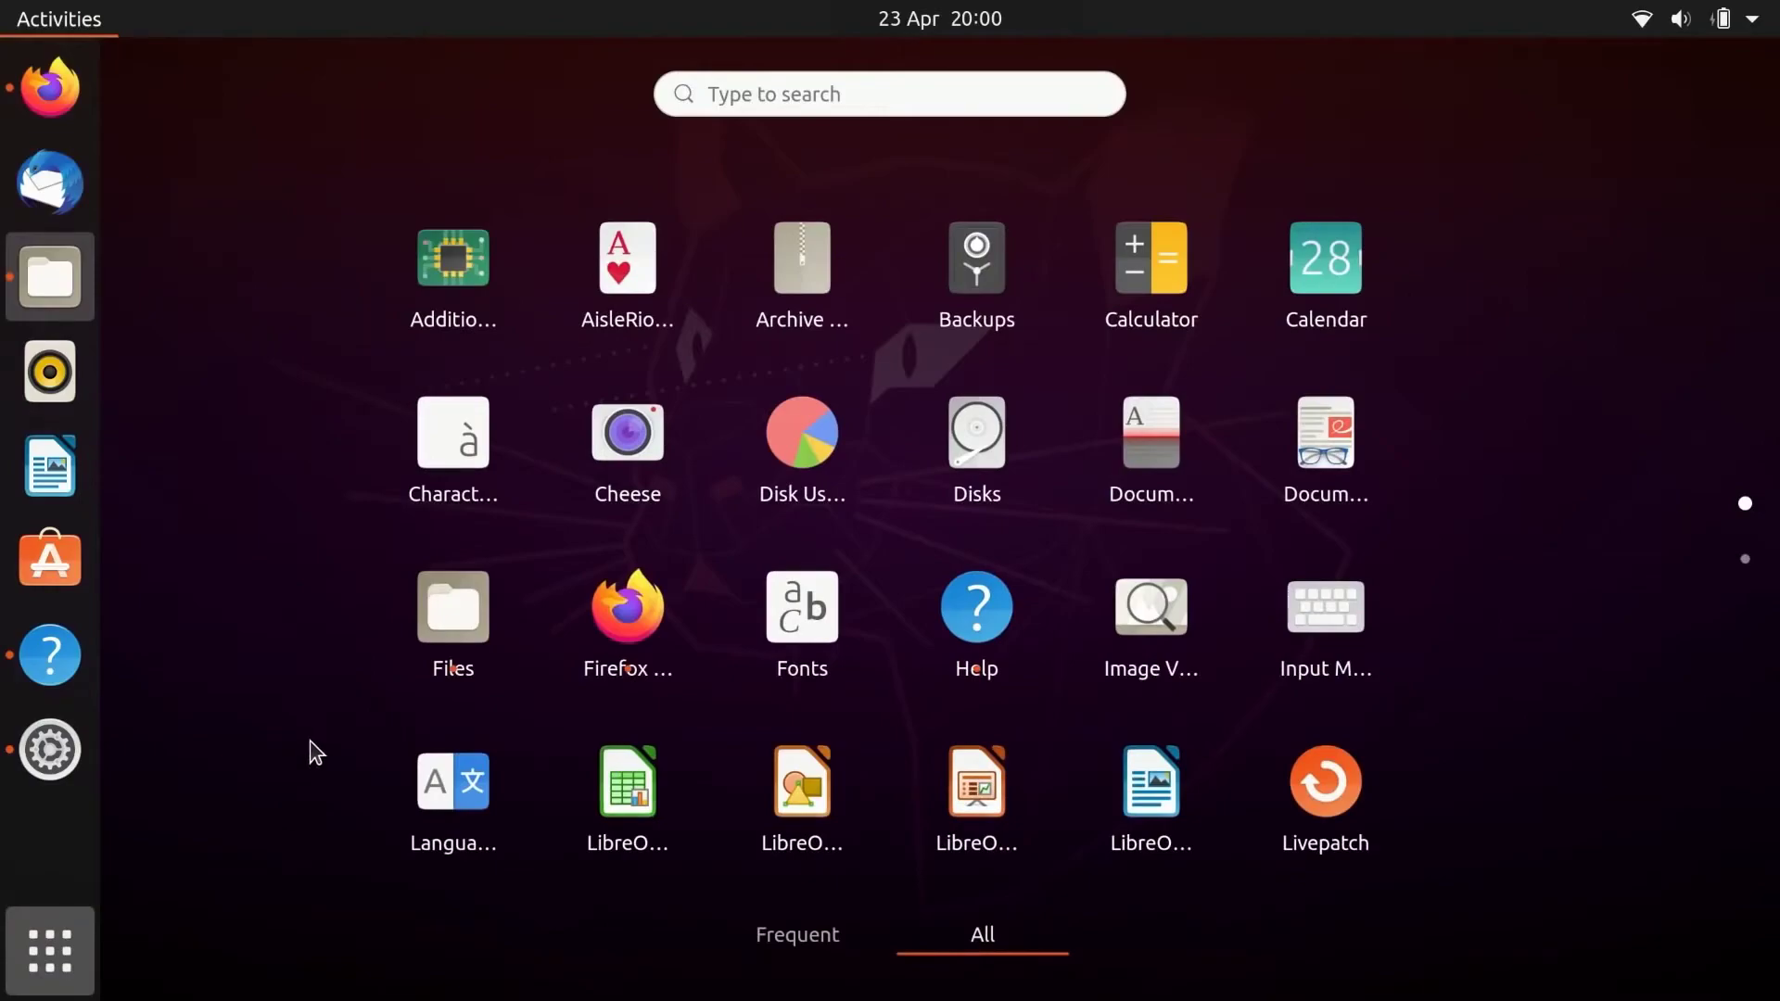
scroll(311, 749, down, 5)
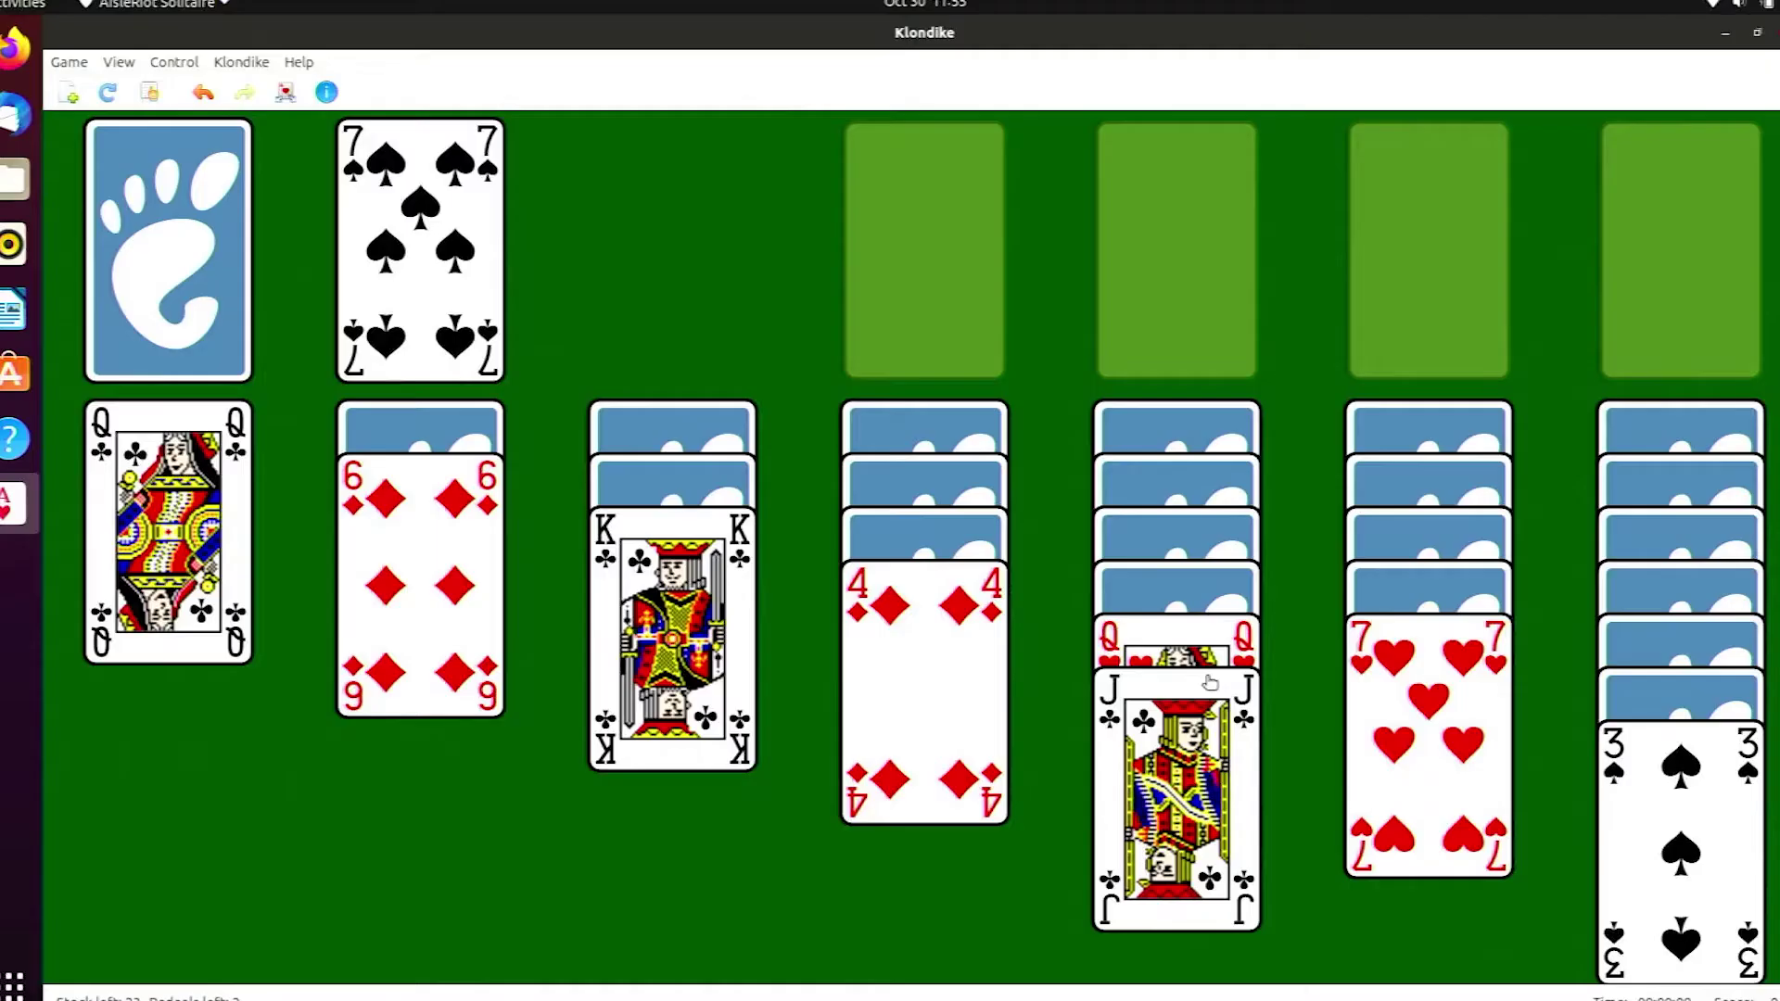
Step: Move the Q♥–J♣ stack onto the King in column 3 of the Klondike game
drag(1173, 603, 1038, 694)
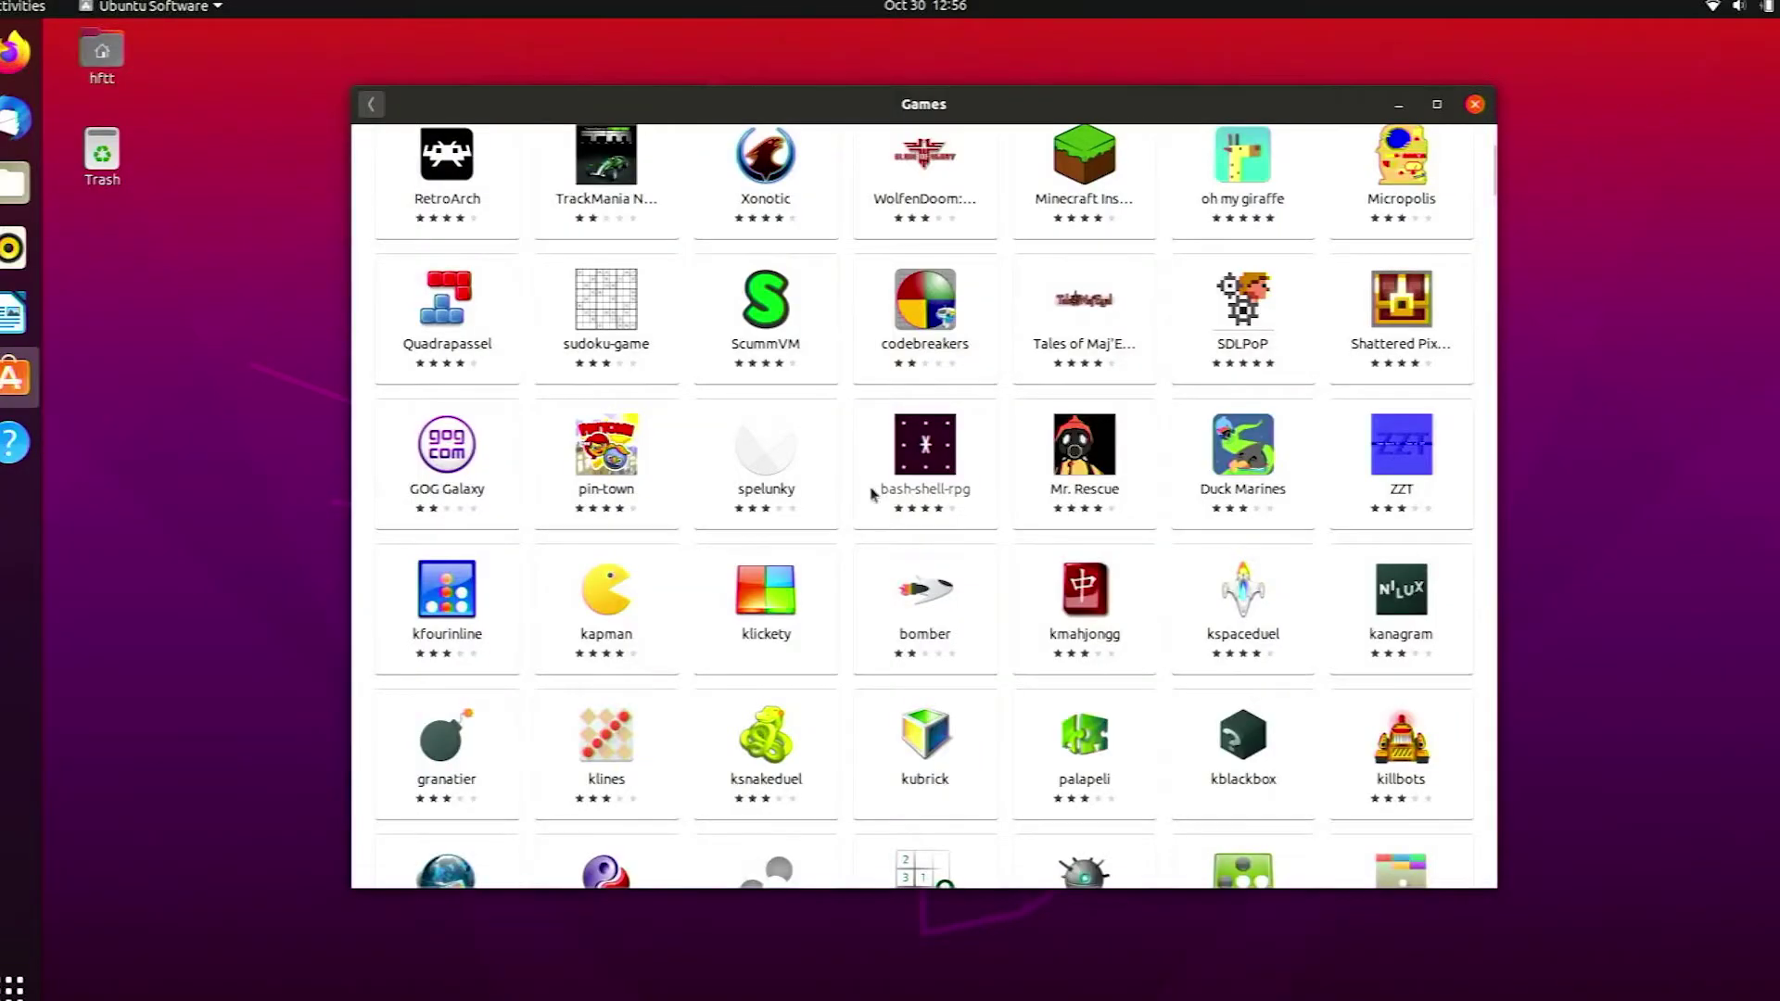
Step: Scroll down the Ubuntu Software Games grid to look over more titles
scroll(874, 489, down, 5)
scroll(876, 496, down, 10)
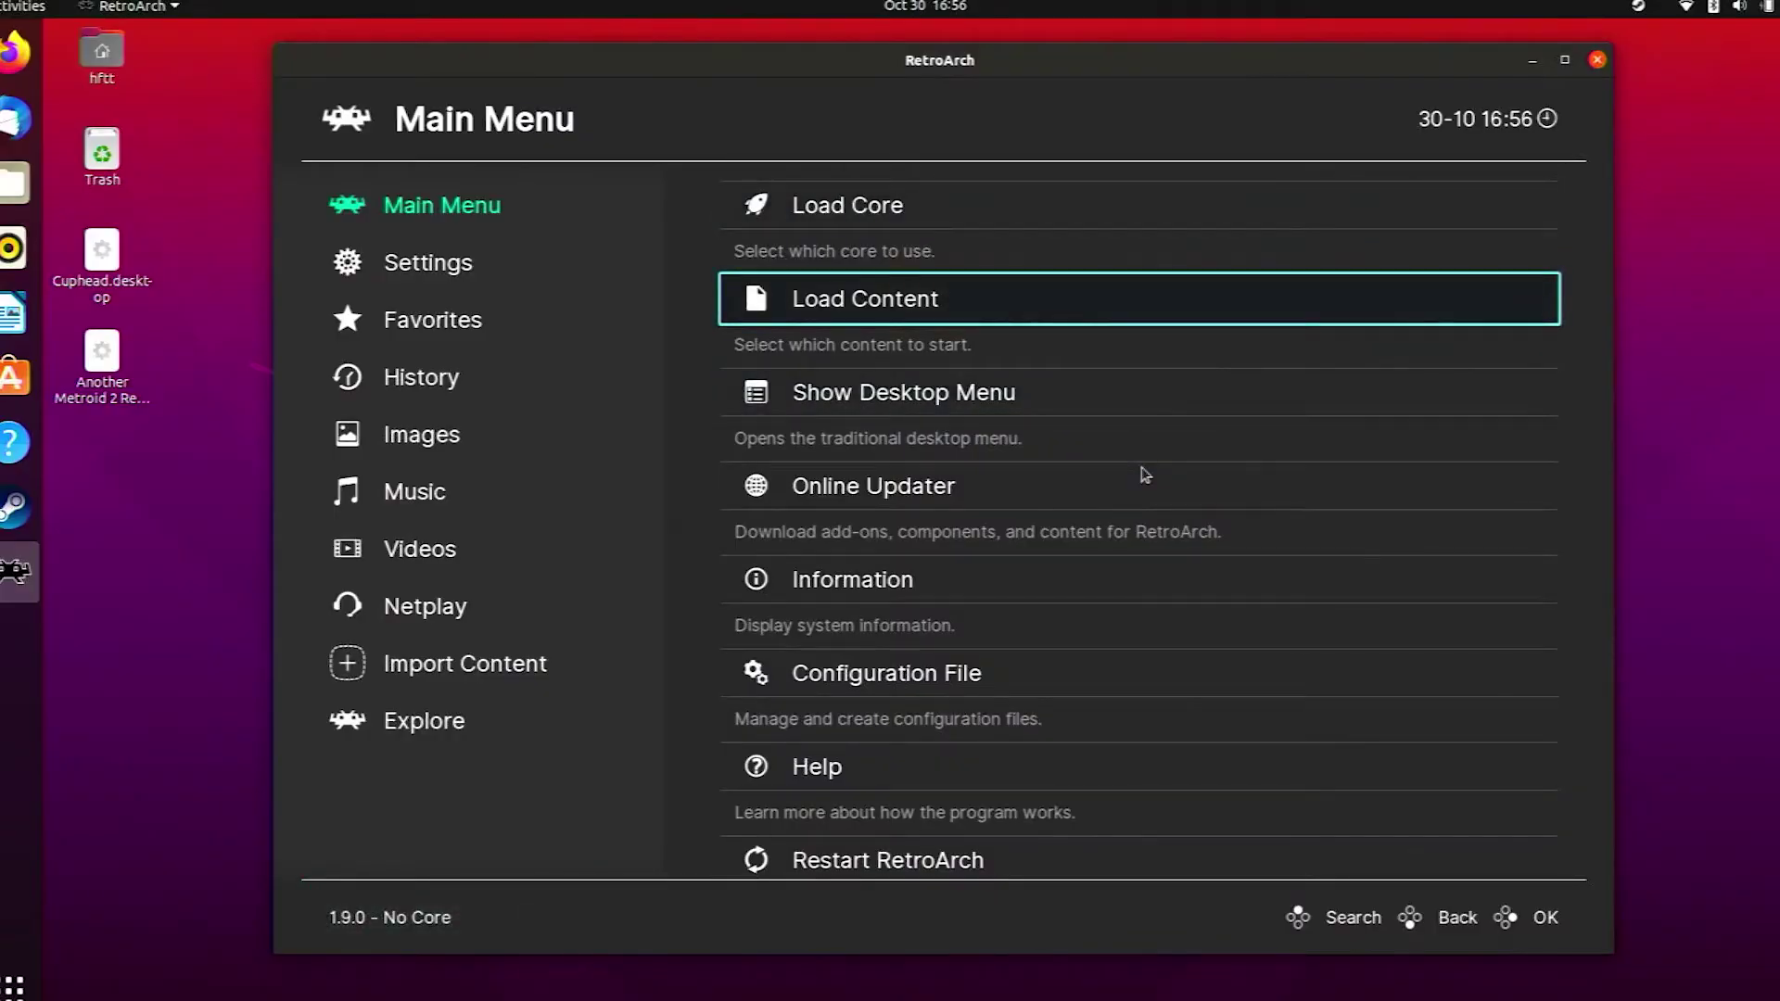
Step: Open Load Content in RetroArch and move down to the /media location
key(Return)
key(Down)
key(Down)
key(Down)
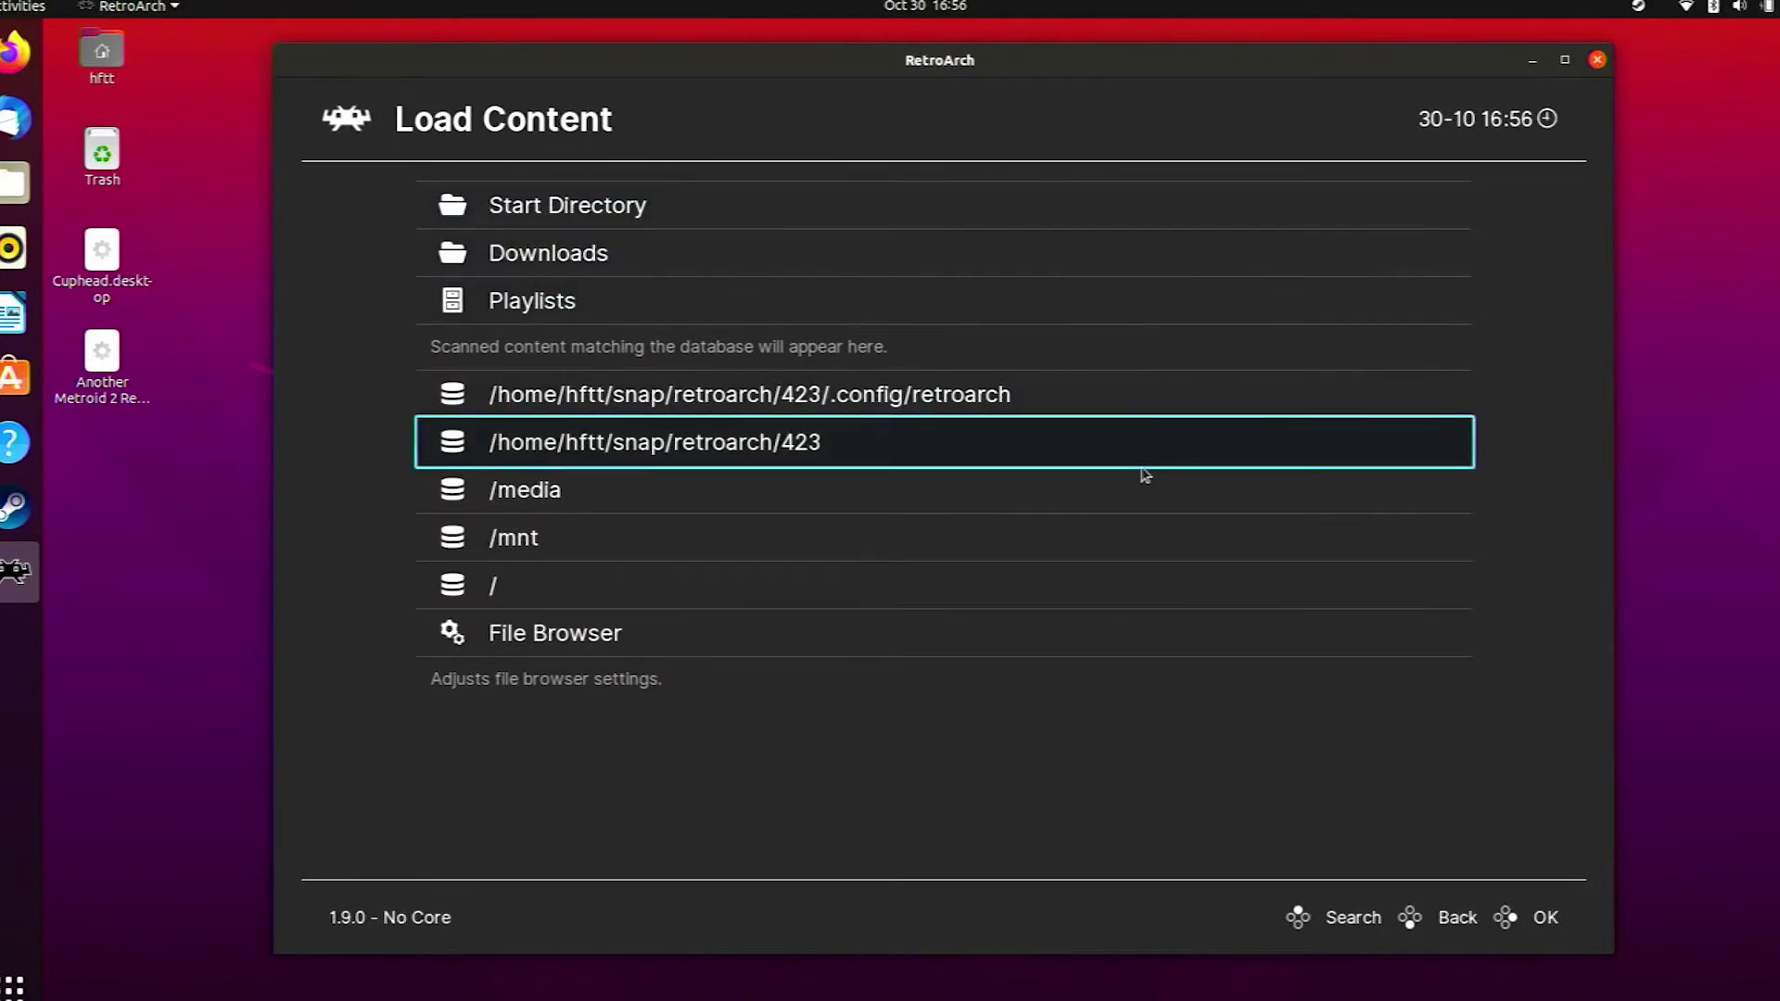
key(Down)
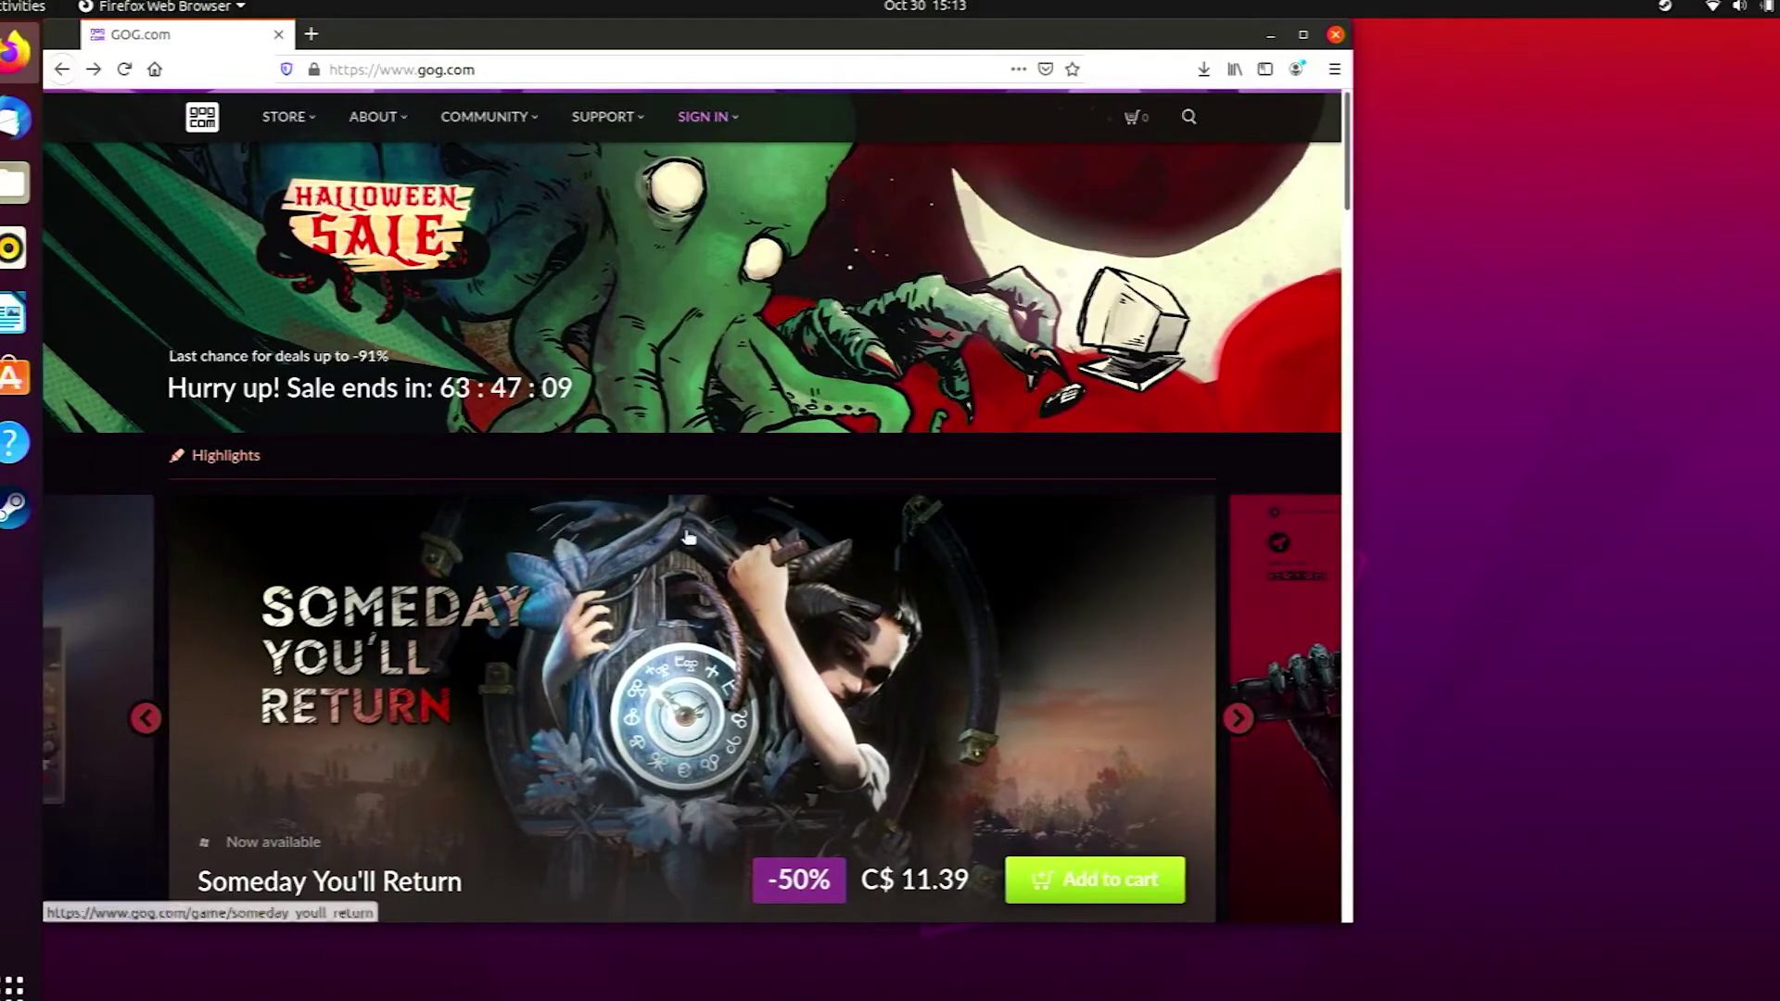
Step: Scroll the GOG.com homepage past the banner to the Now on sale deals
scroll(674, 576, down, 9)
scroll(674, 576, down, 3)
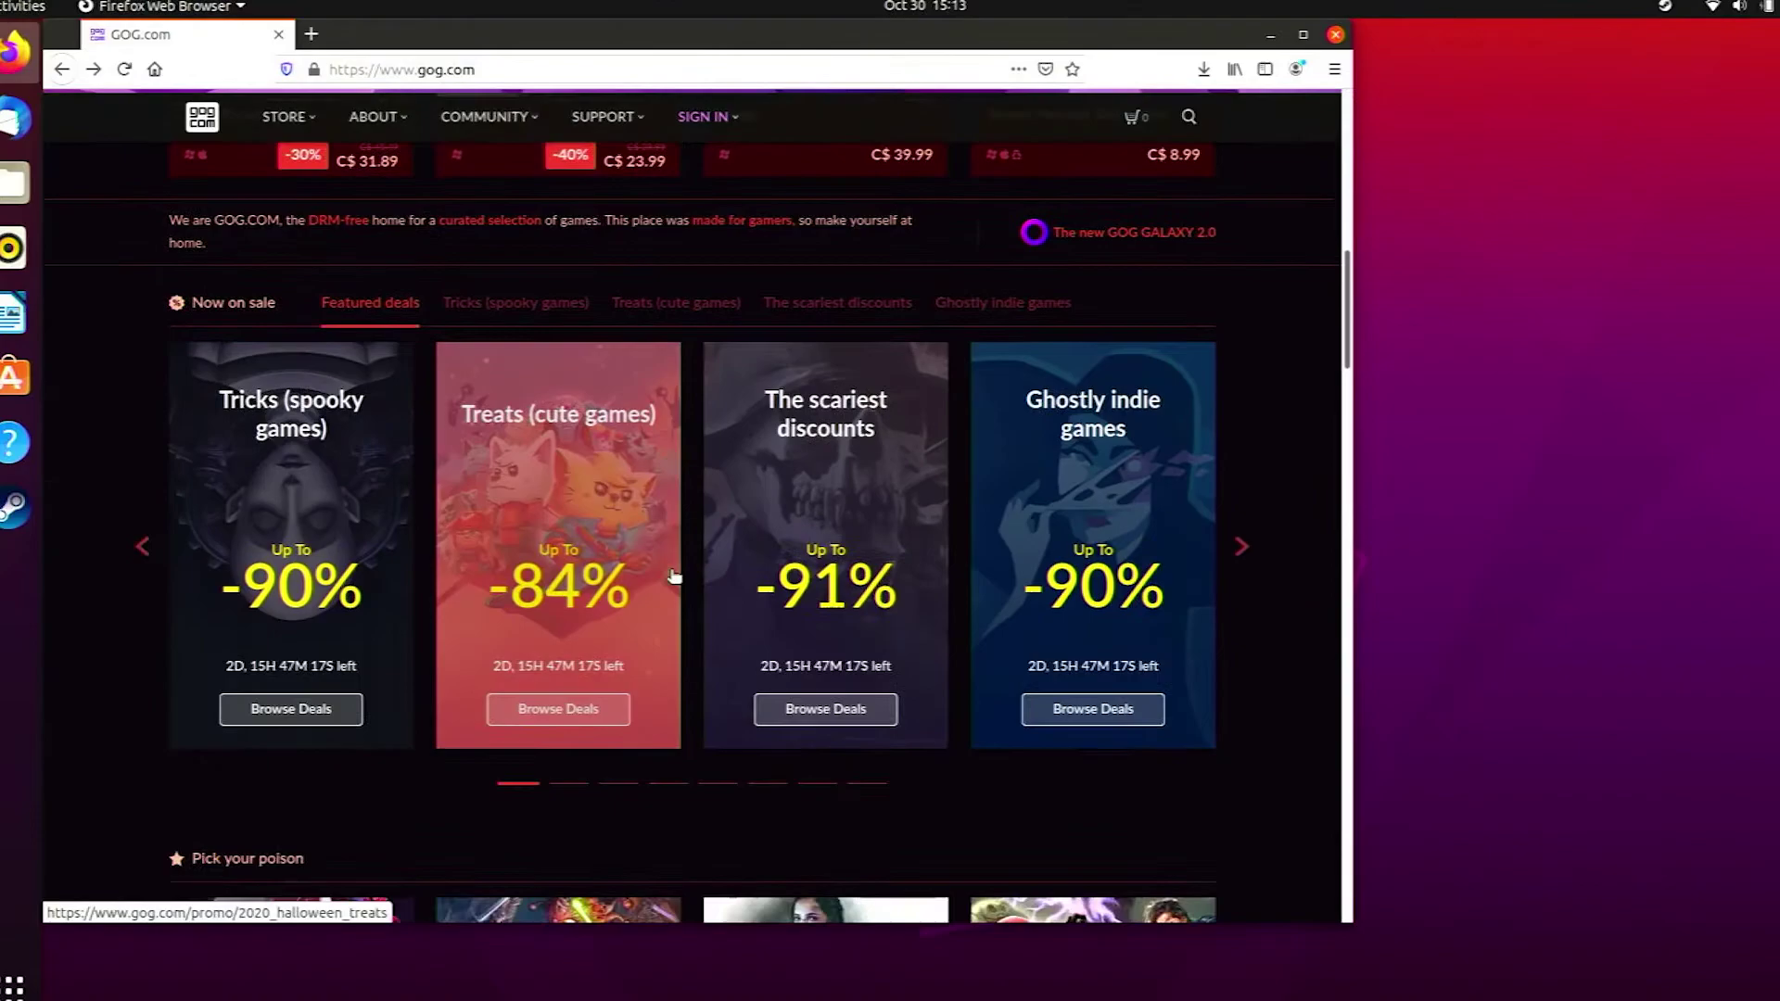
scroll(674, 576, down, 12)
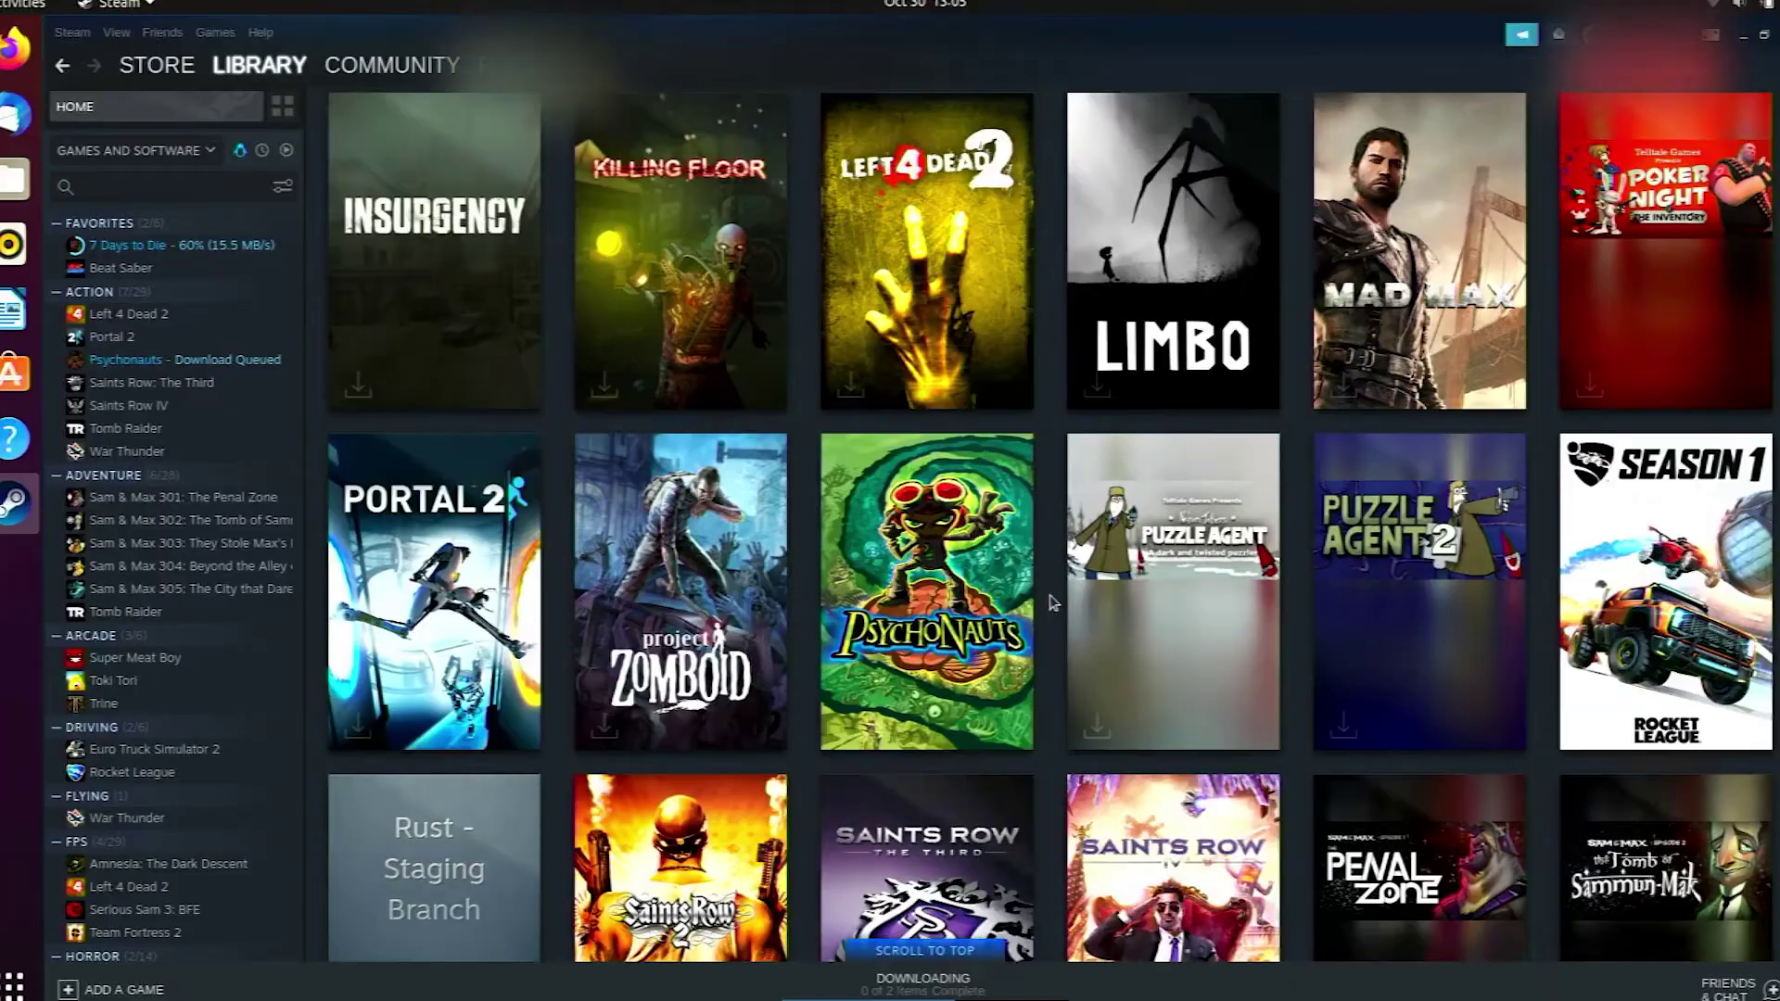
Step: Scroll up and down through the Steam Library's grid of owned games
scroll(1052, 602, up, 10)
scroll(1053, 602, up, 5)
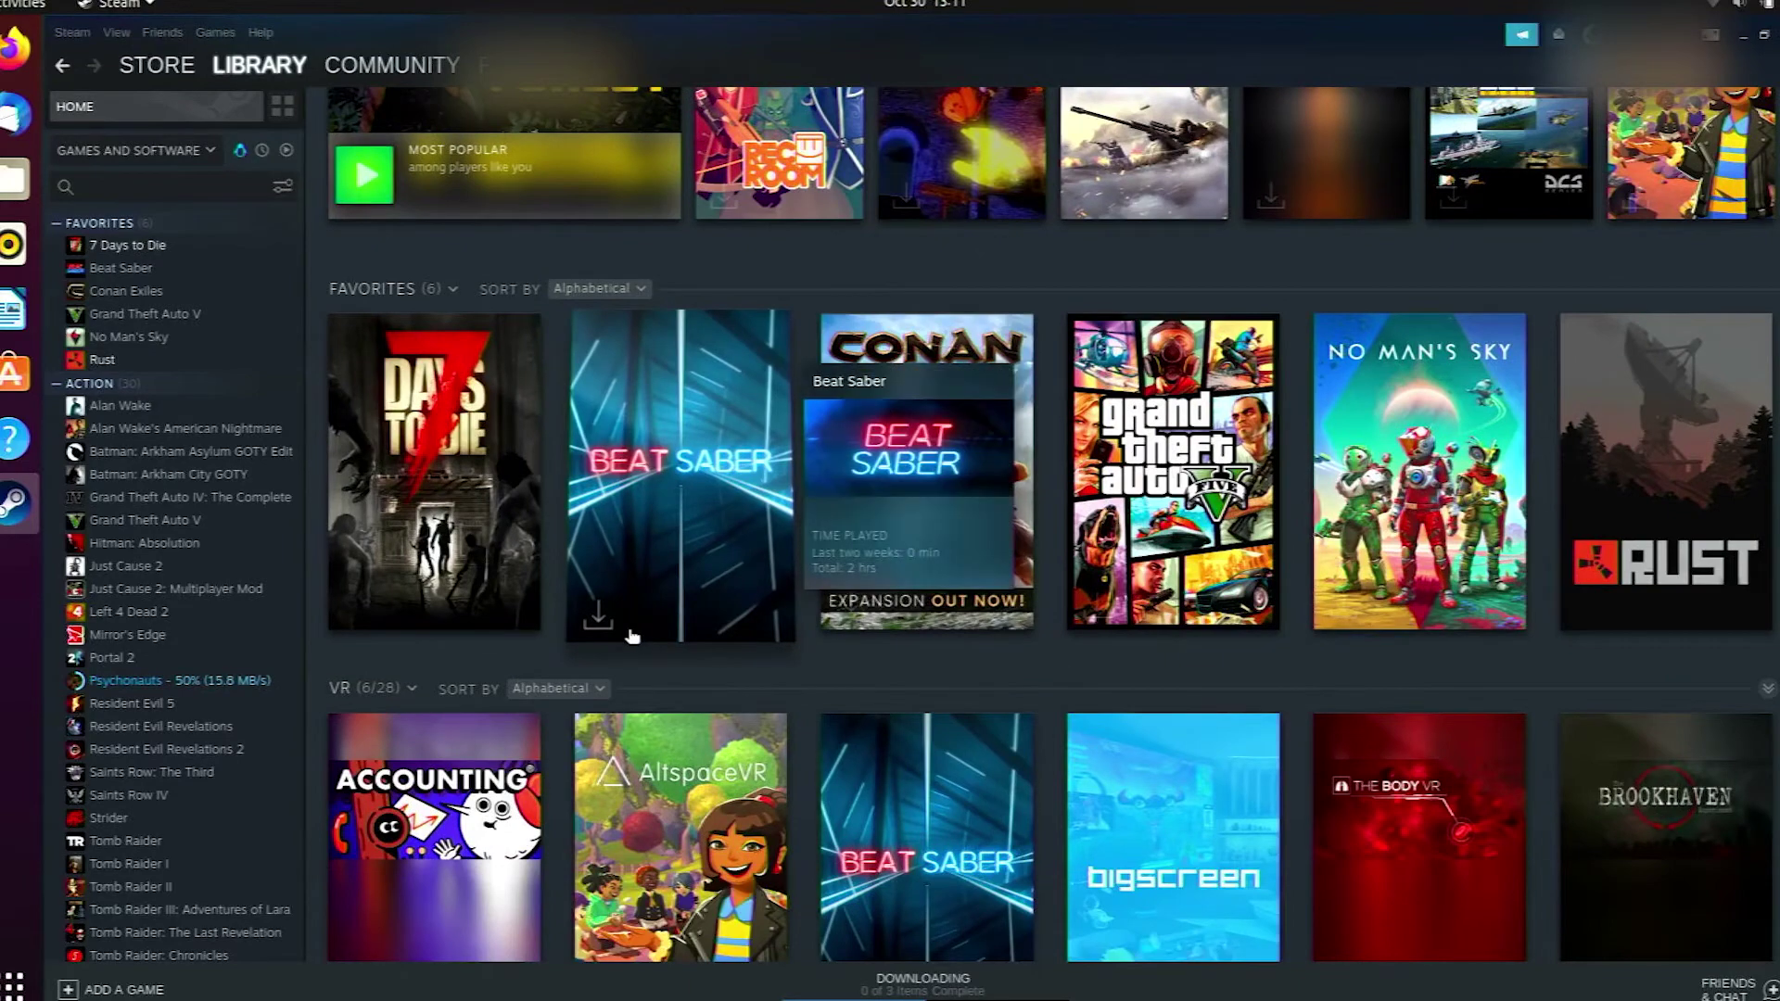
scroll(631, 637, down, 6)
scroll(631, 640, down, 4)
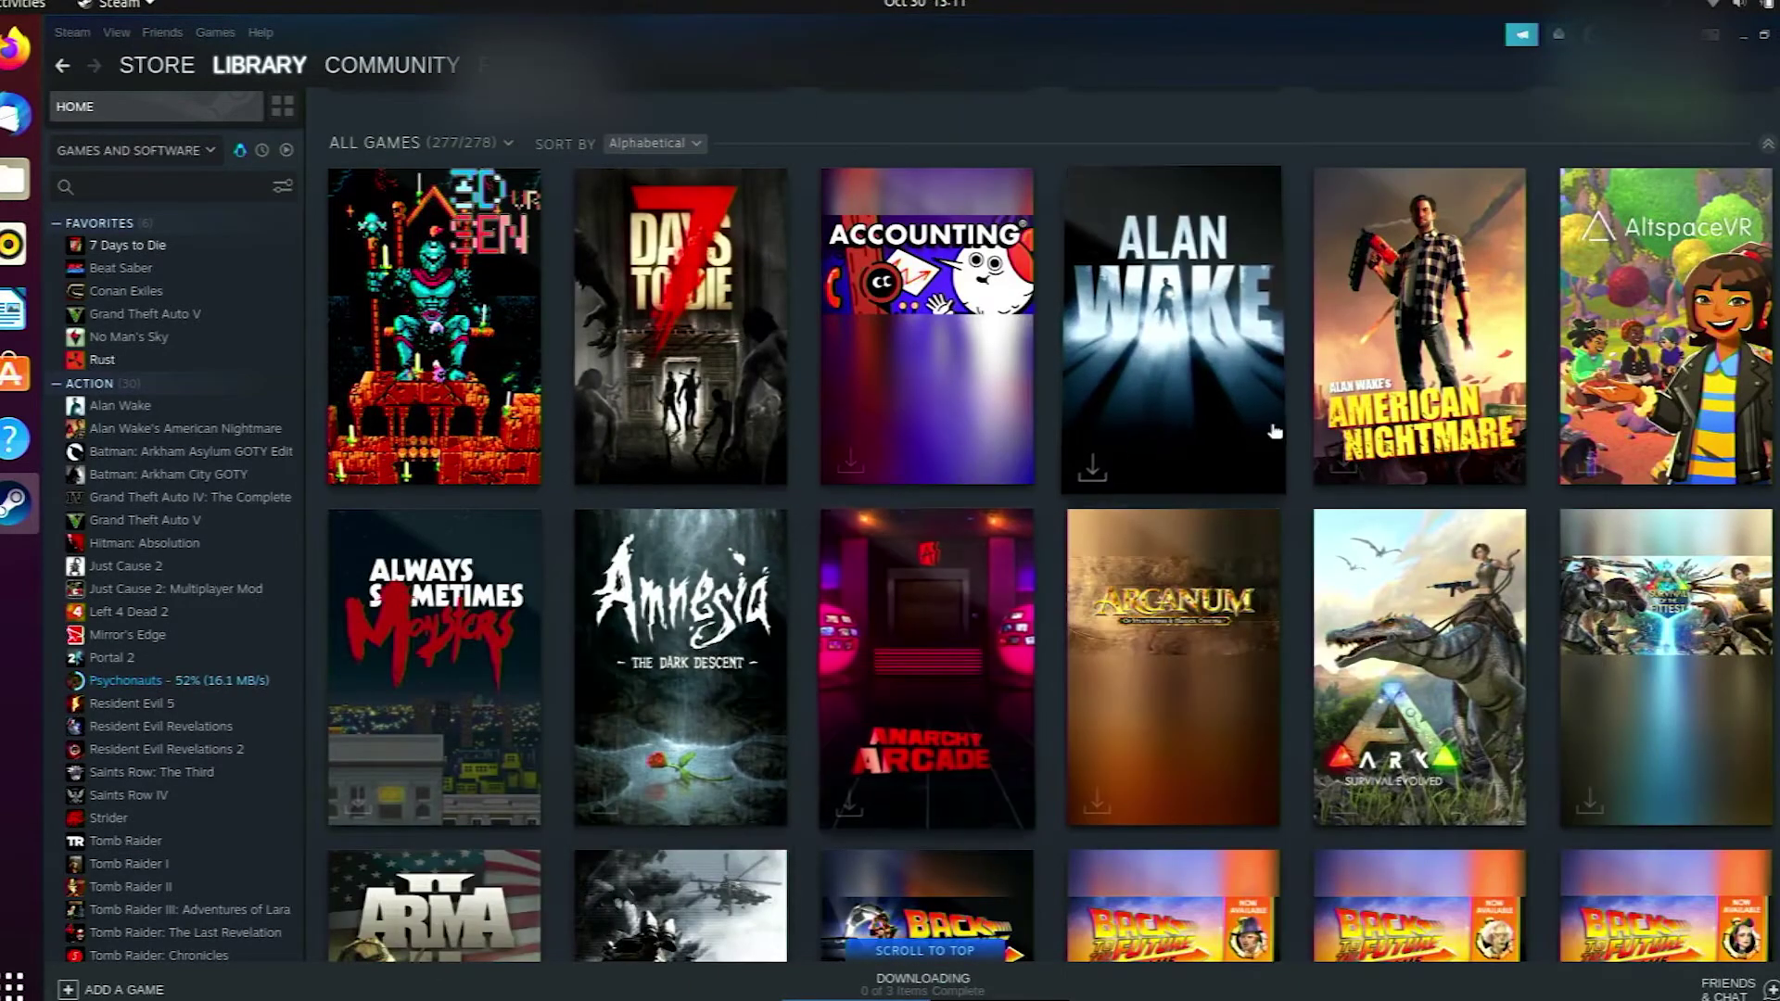
Step: Confirm the changed Steam Play settings with OK and restart Steam to apply them
mouse_move(1267, 393)
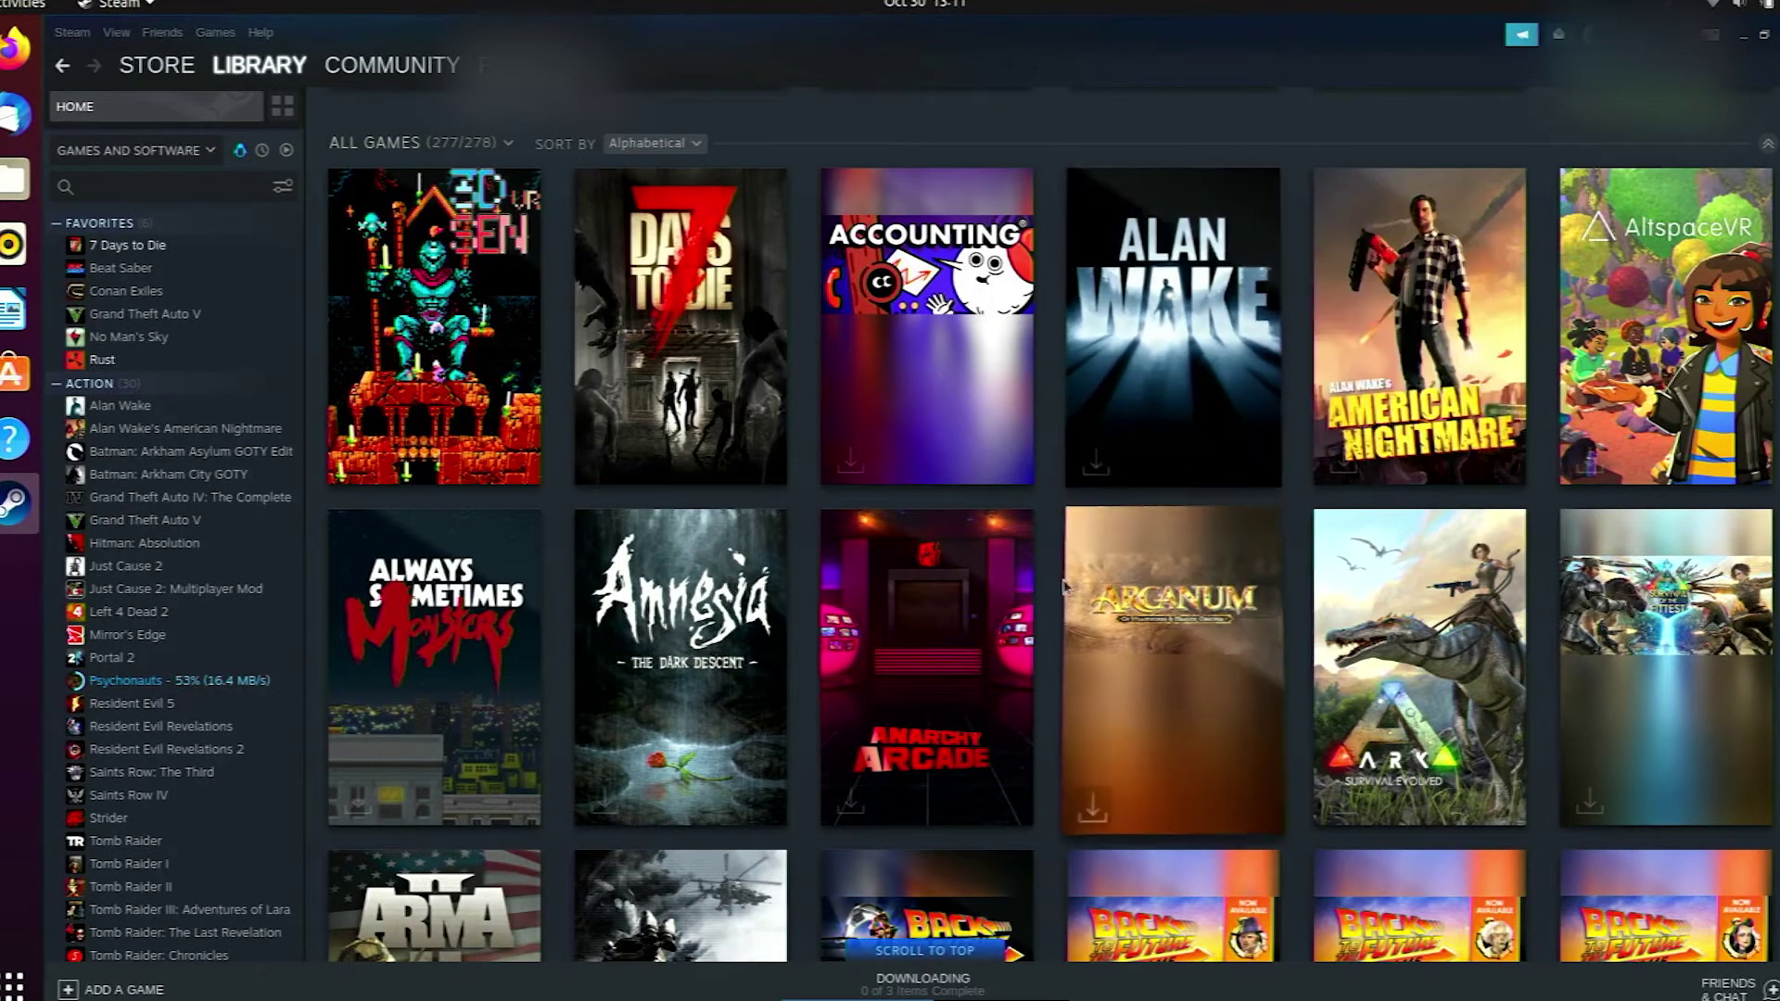
scroll(1071, 583, down, 3)
scroll(1071, 583, down, 15)
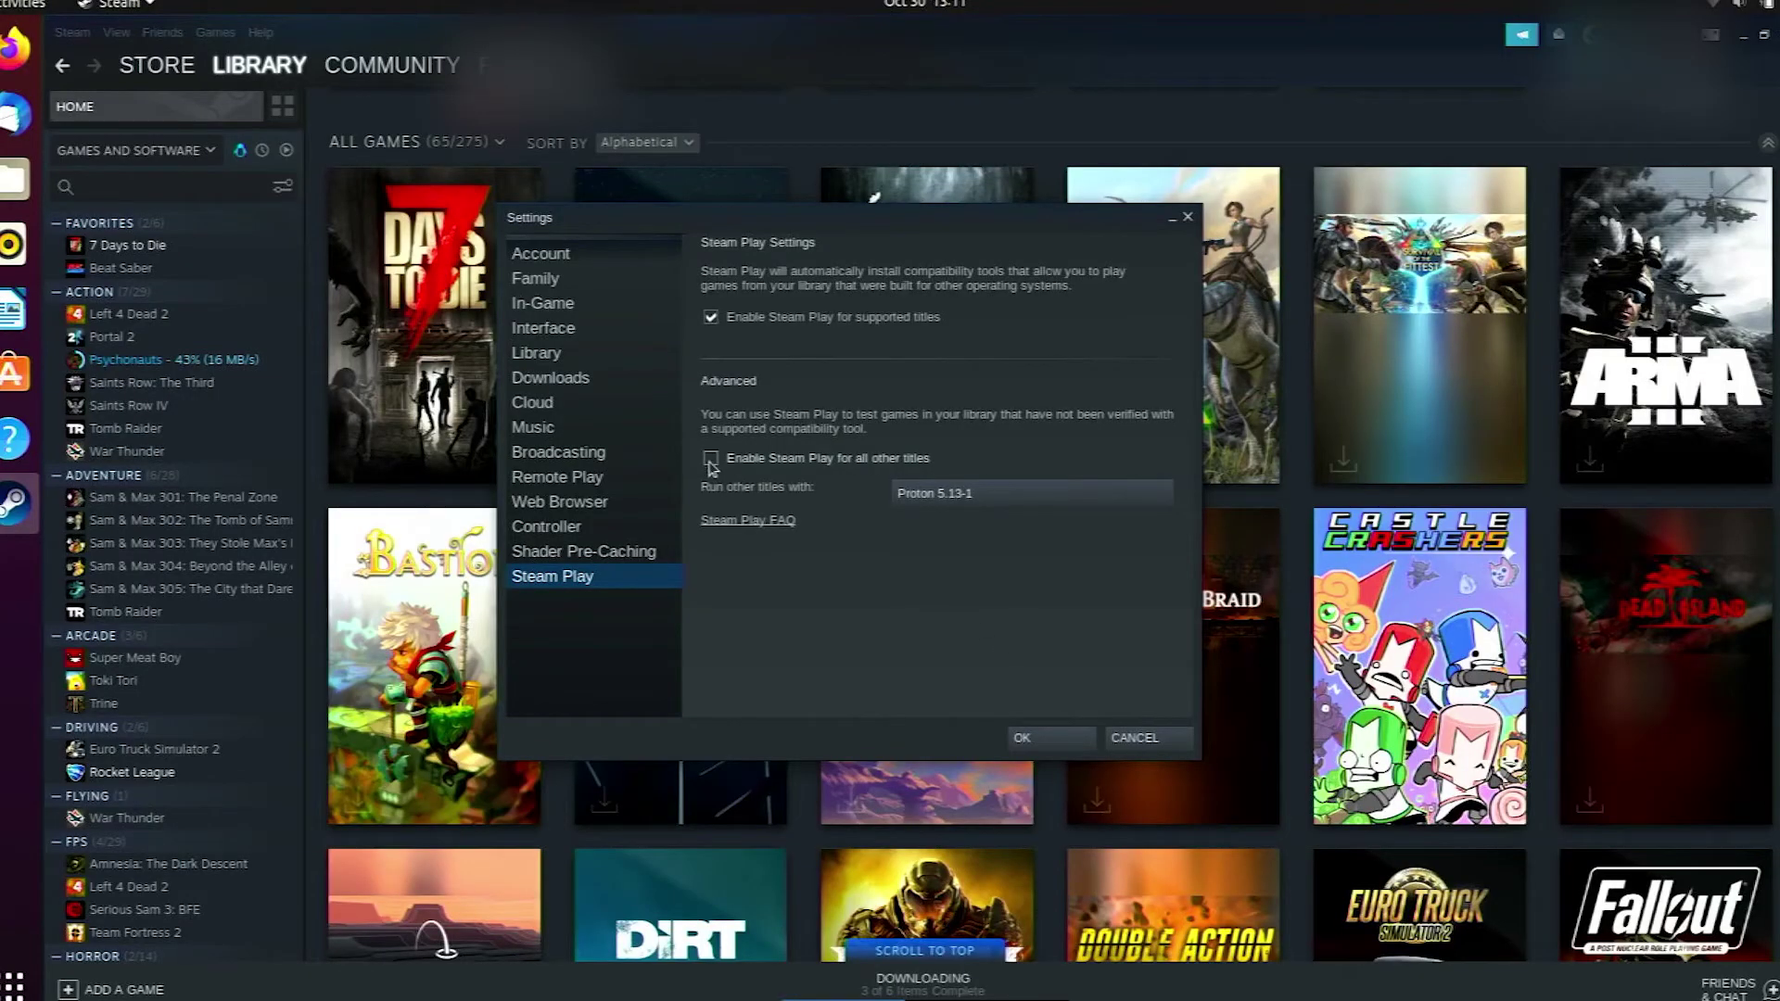
click(1048, 748)
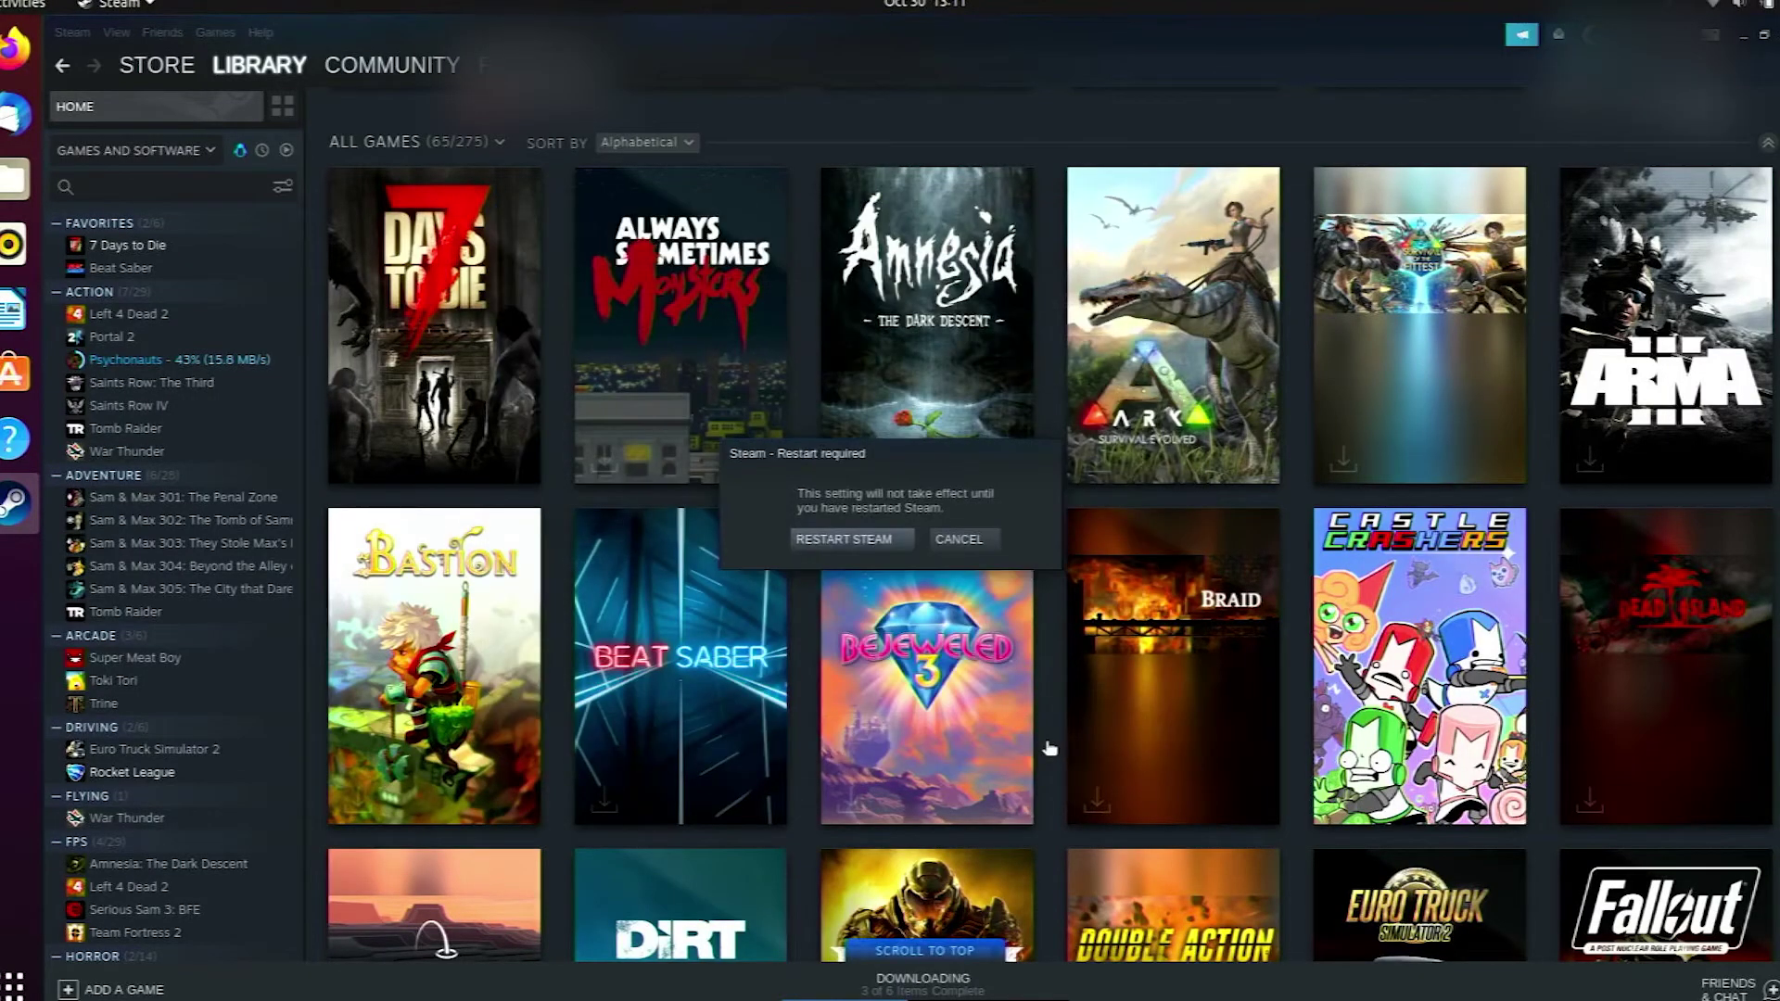
click(853, 539)
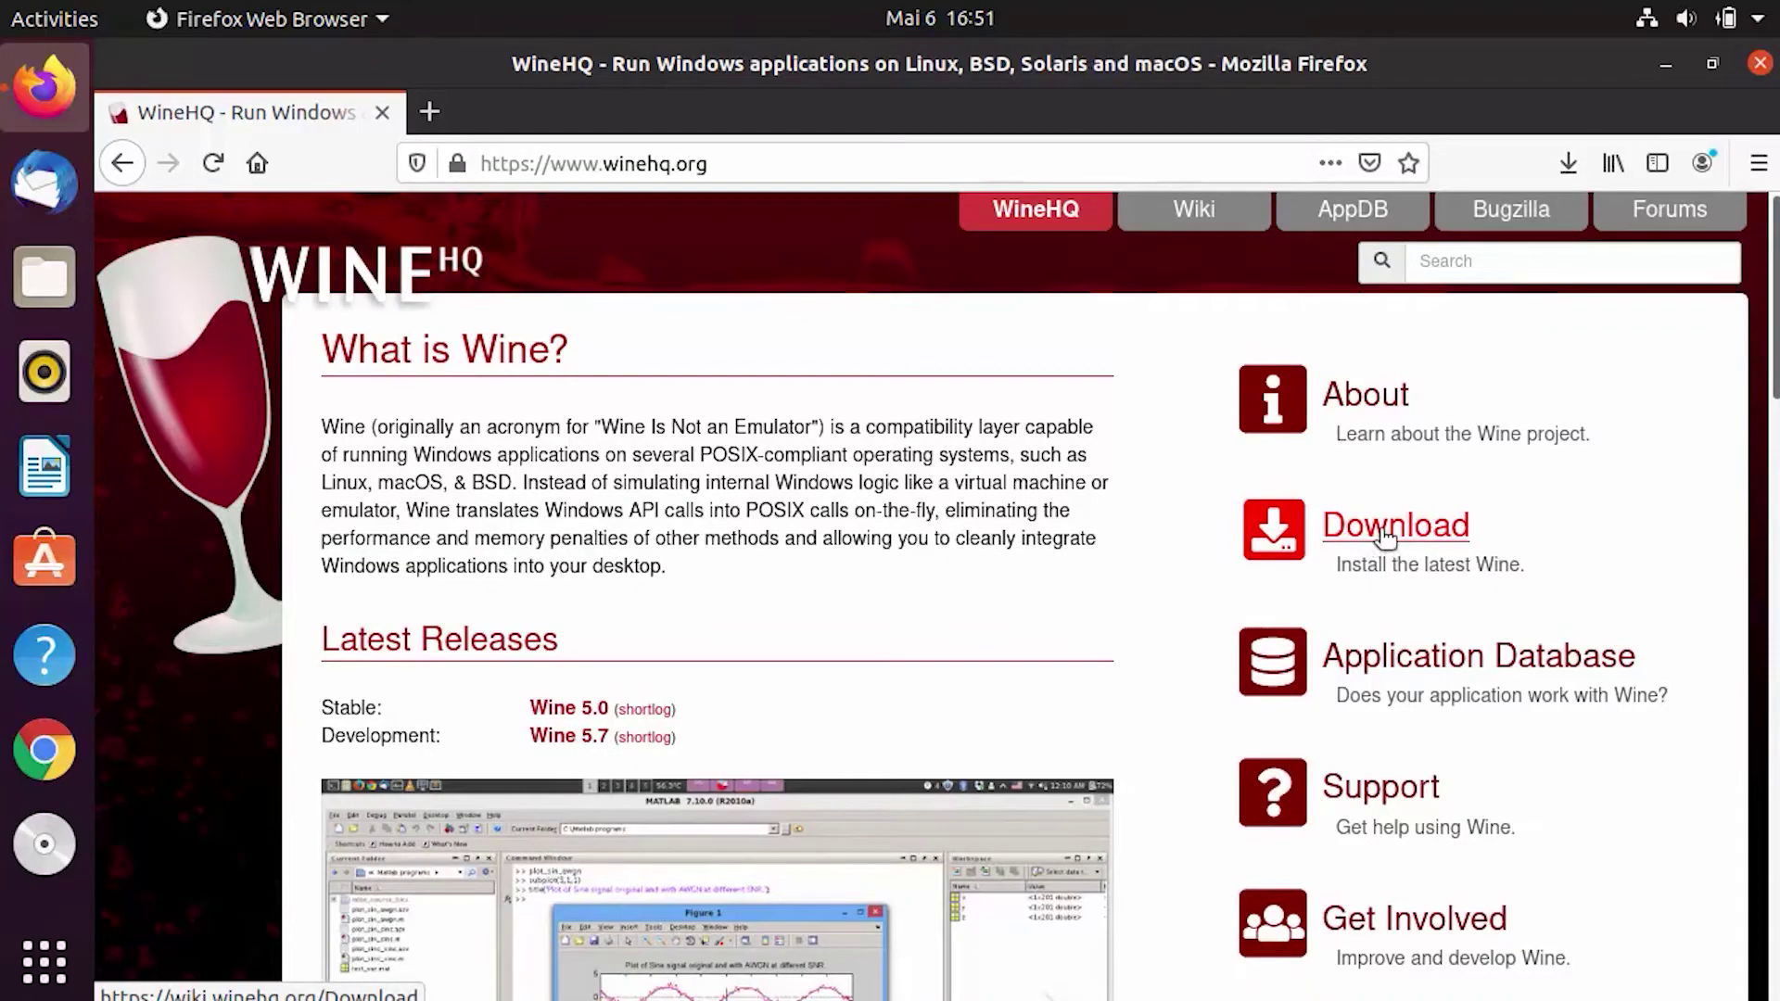
Step: Open WineHQ's Download page, then scroll the vitux Wine guide down to Step 1
click(1385, 536)
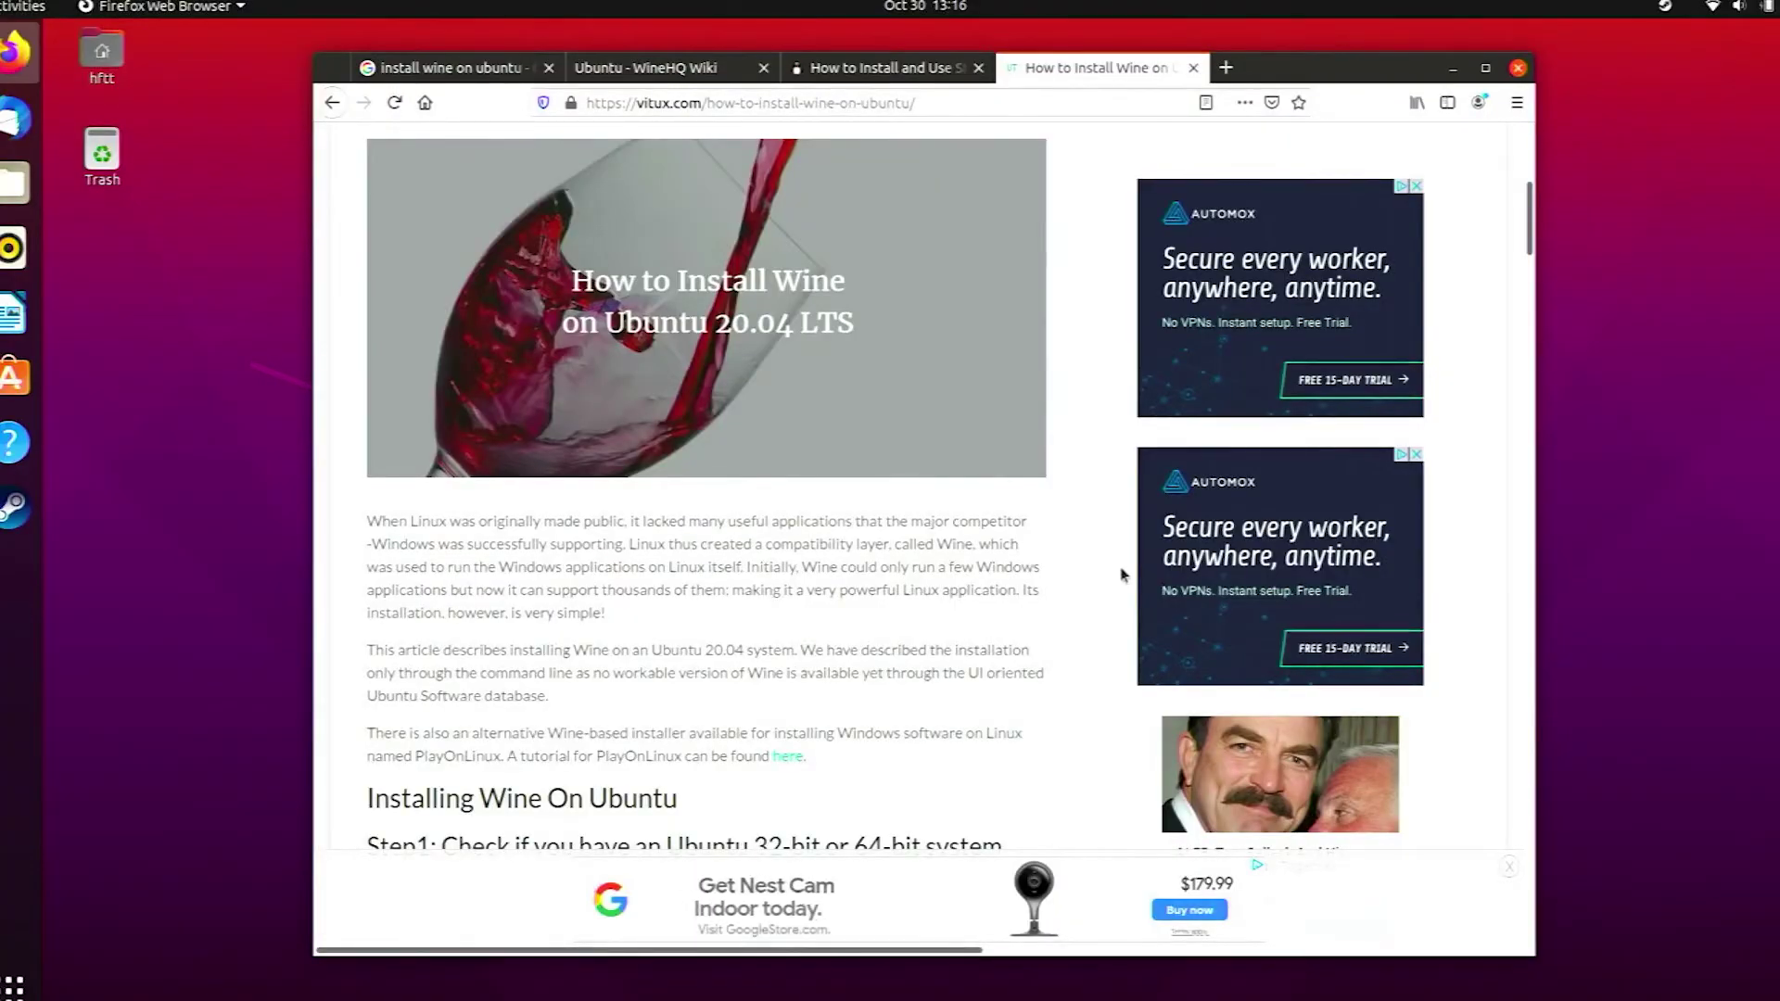
scroll(761, 707, down, 5)
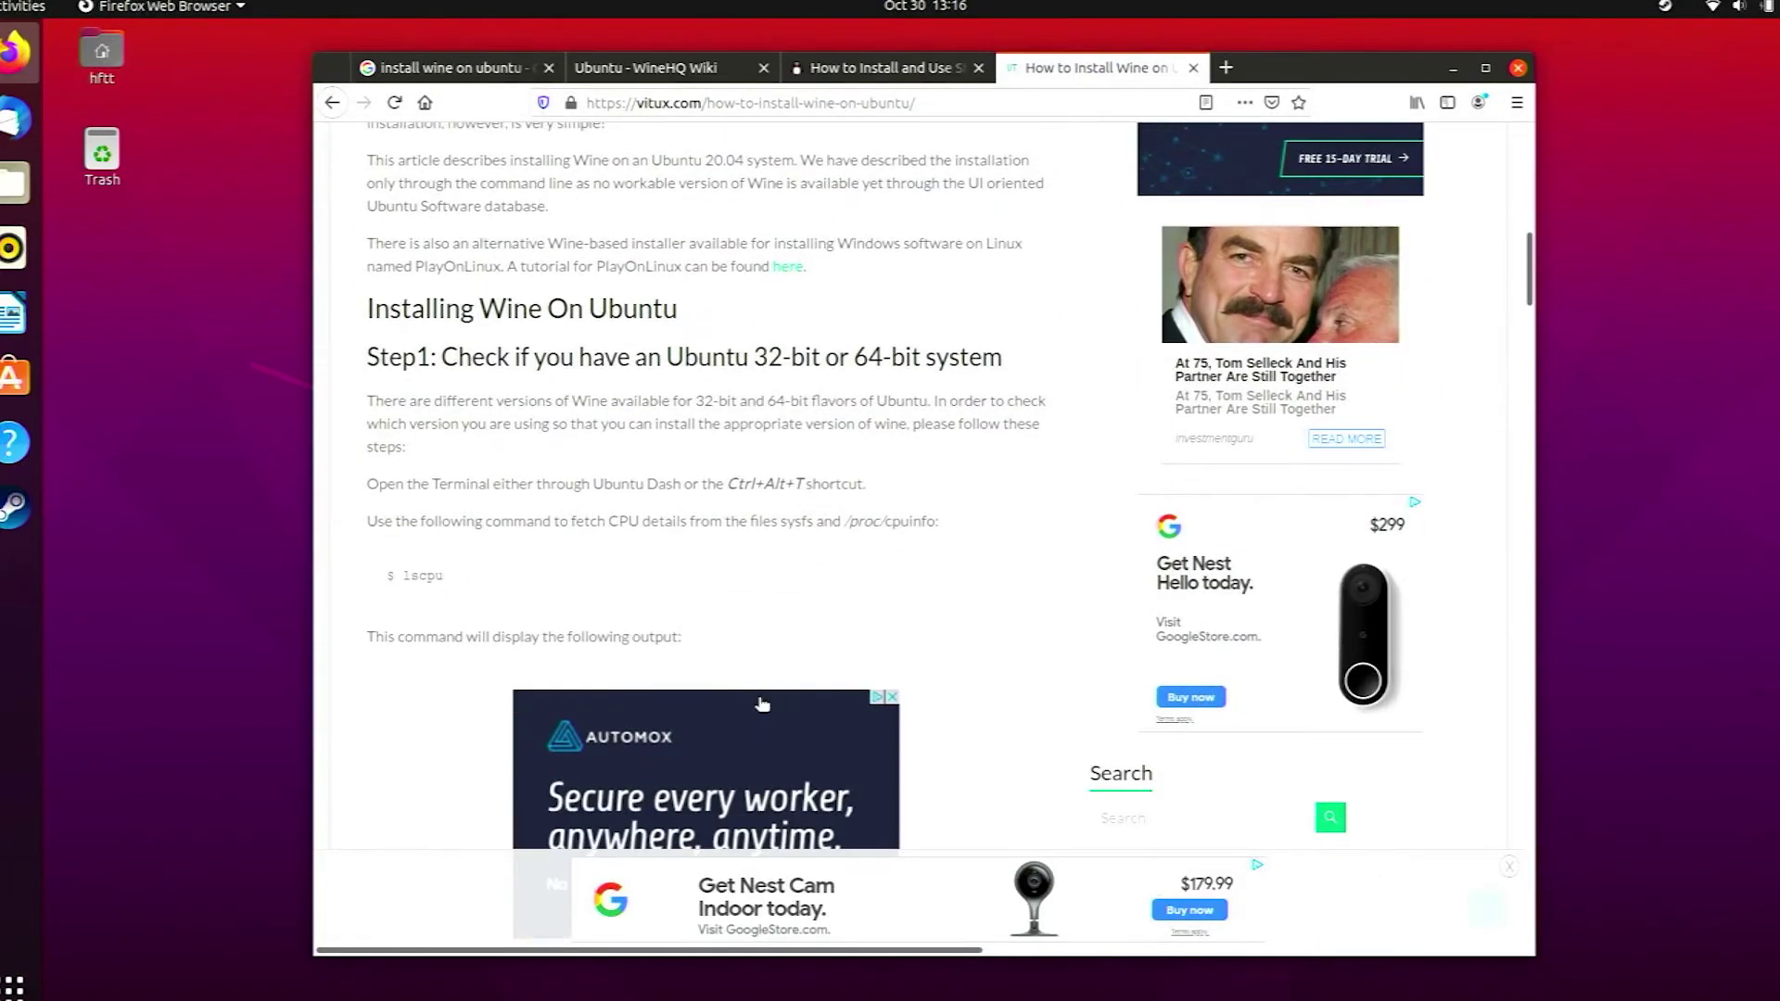
scroll(761, 654, down, 3)
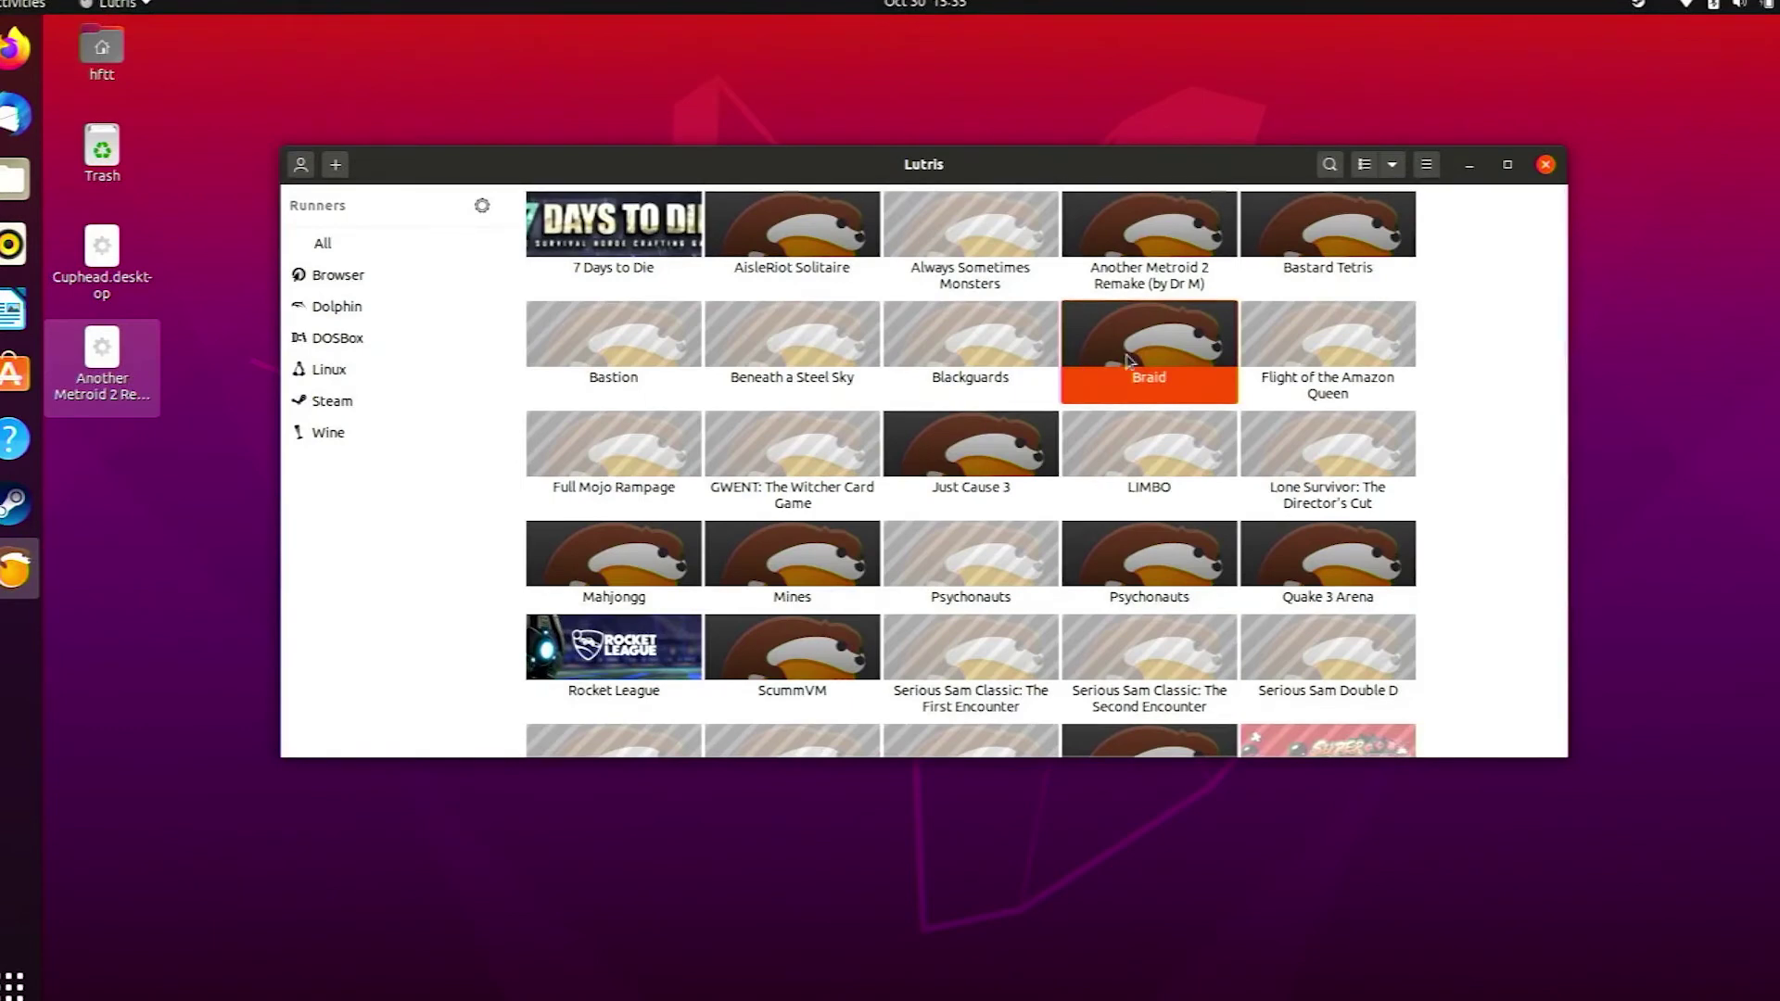
Step: Launch Braid, scroll the runners list, and select all Humble Bundle games for import
double_click(1129, 360)
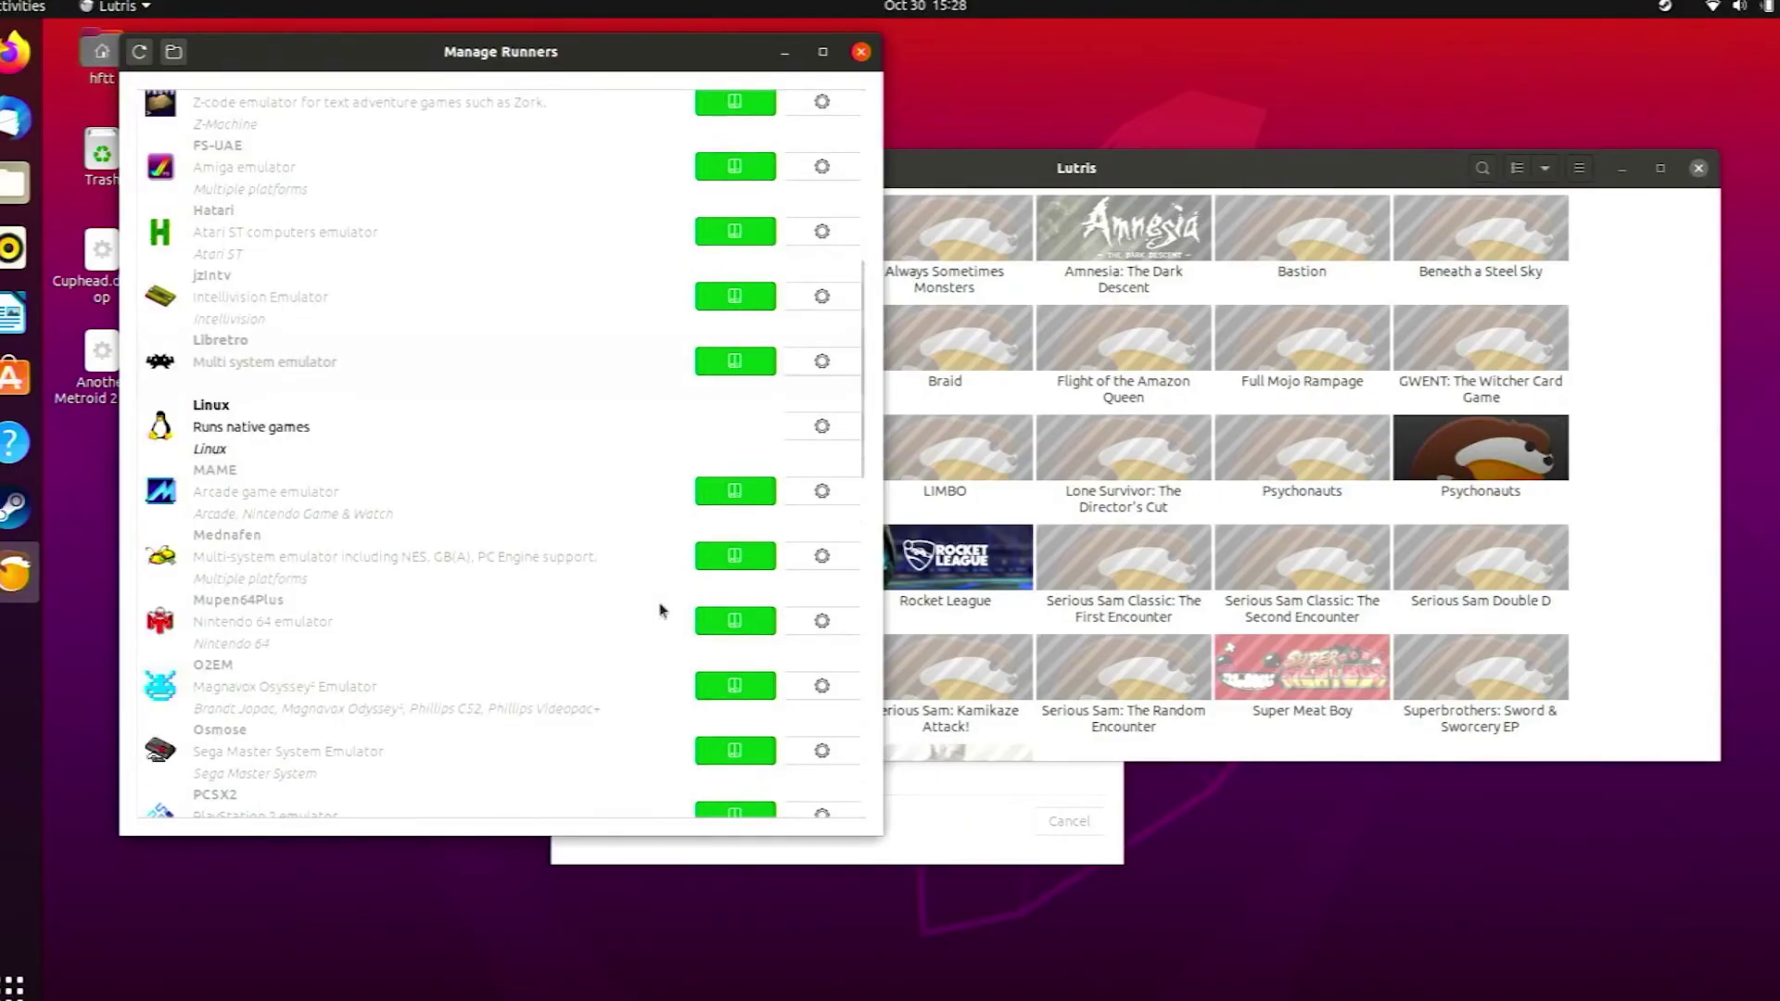
scroll(661, 610, down, 5)
scroll(661, 609, down, 7)
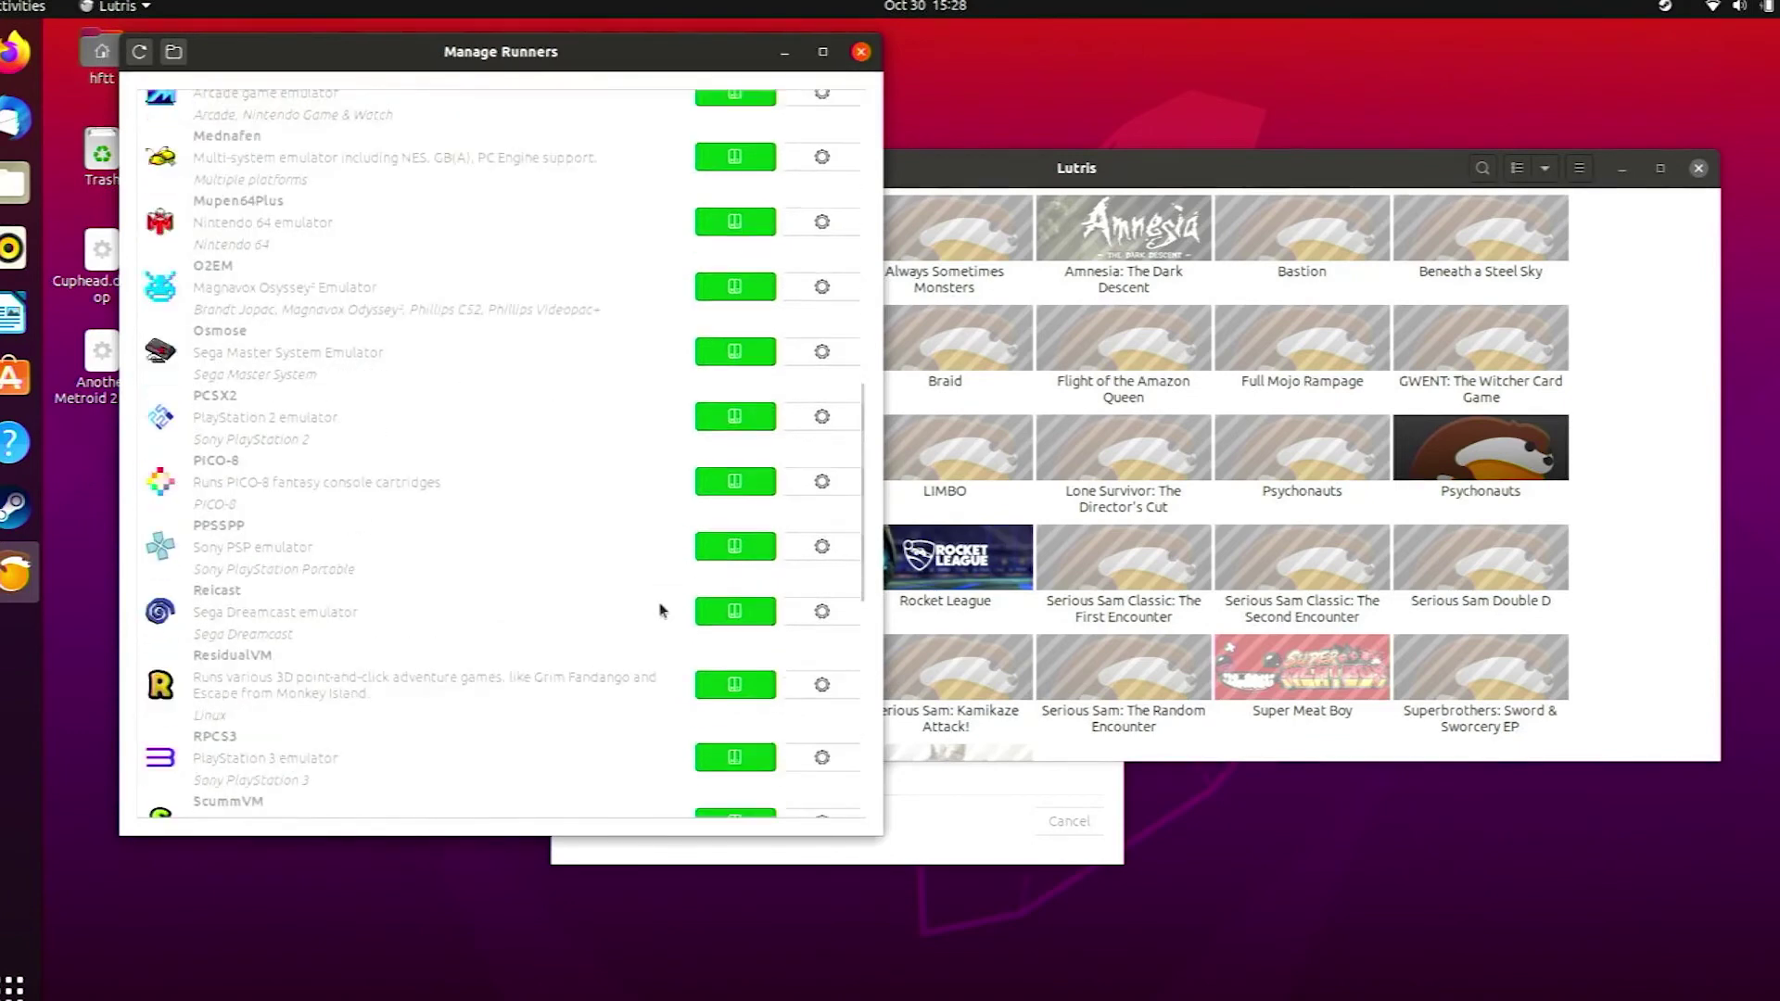
scroll(661, 609, down, 11)
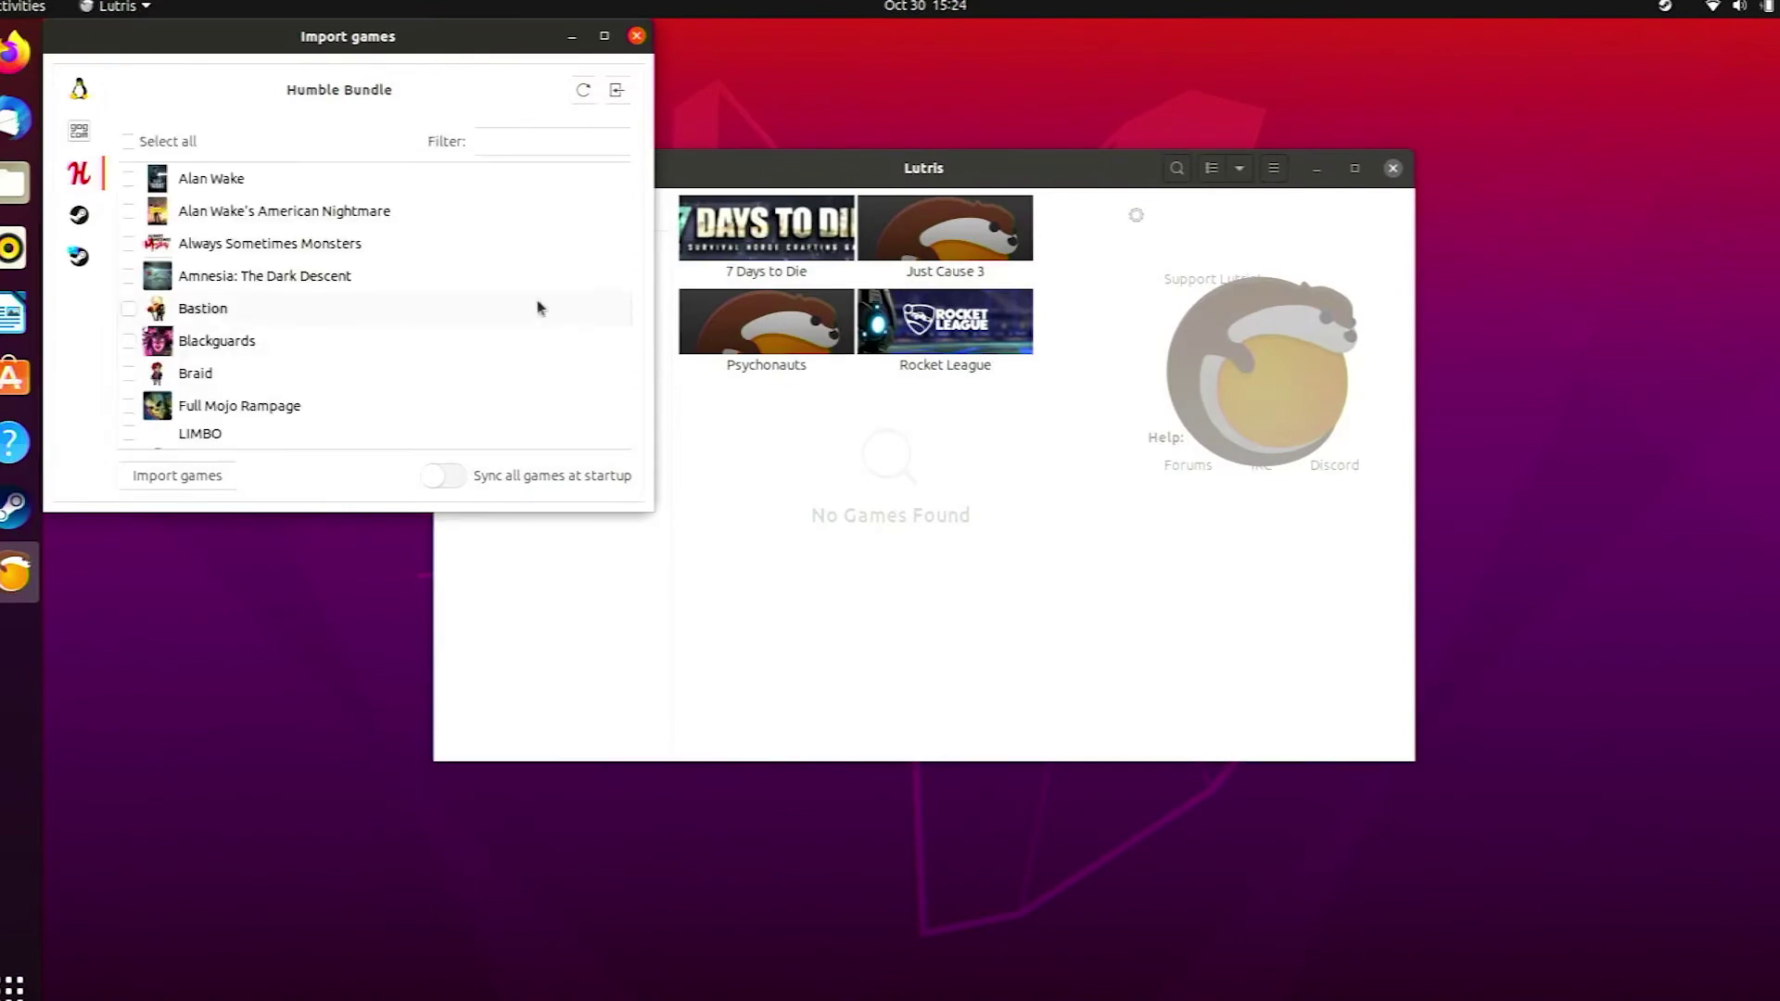
click(128, 142)
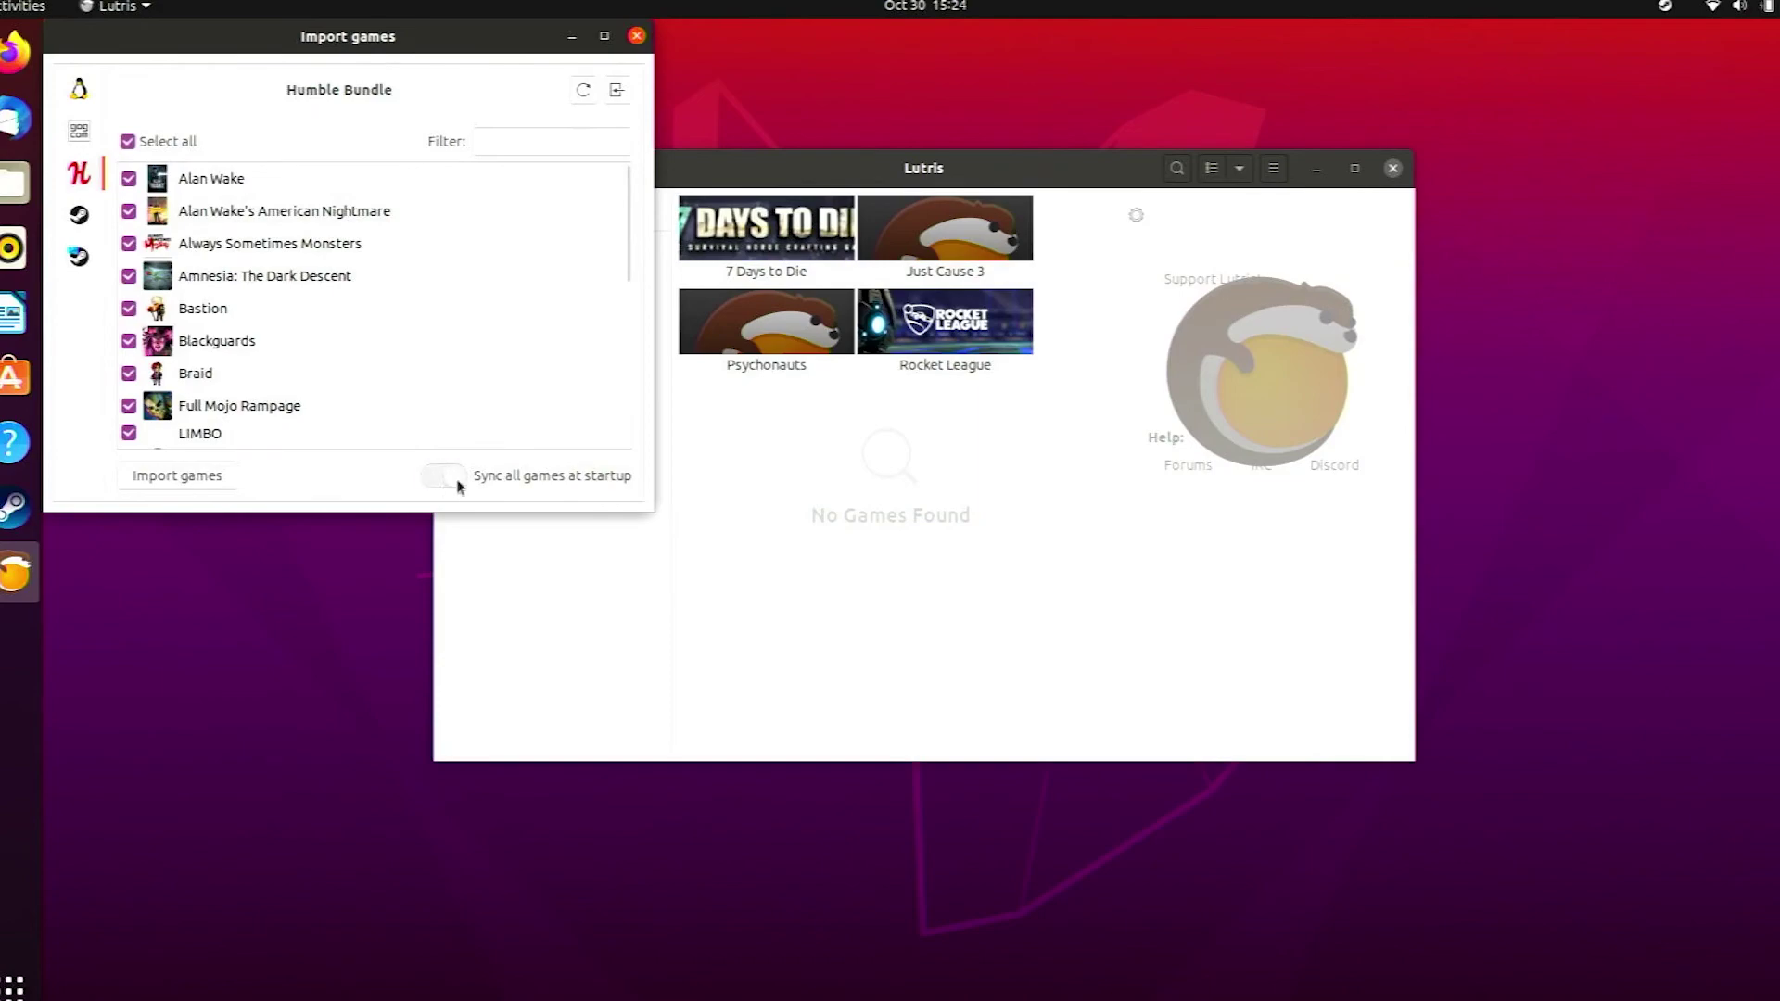